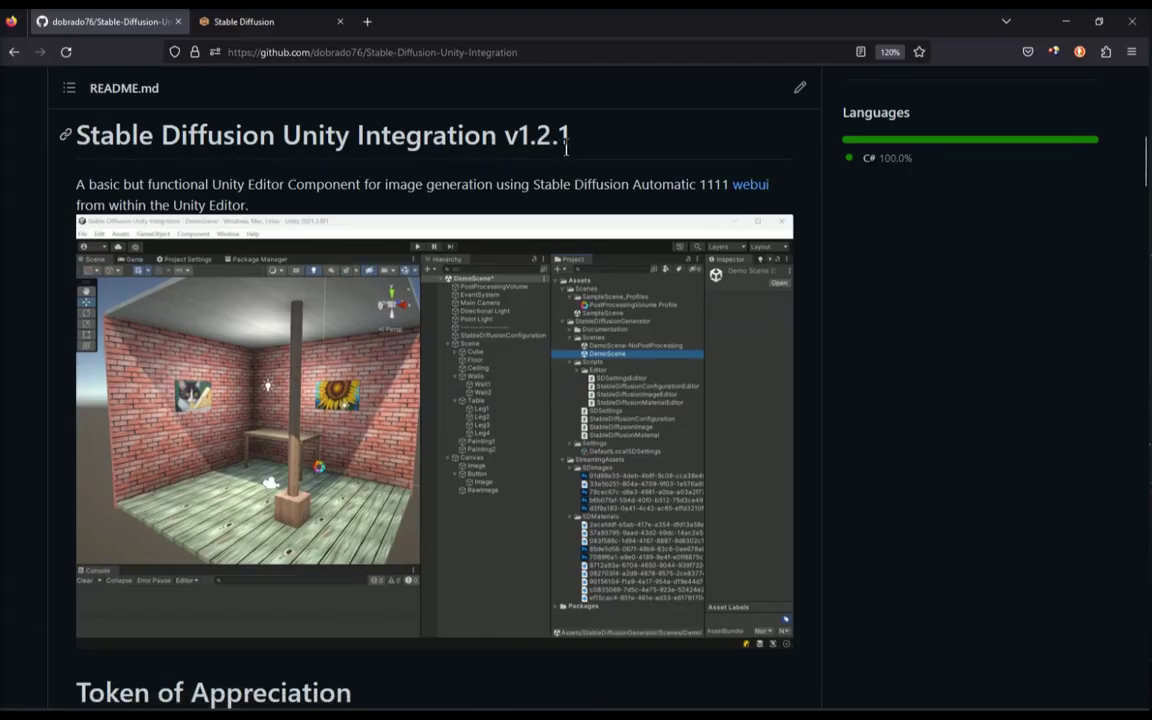
- Read down the GitHub repository page, then jump back to the top
scroll(532, 391, "down", 5)
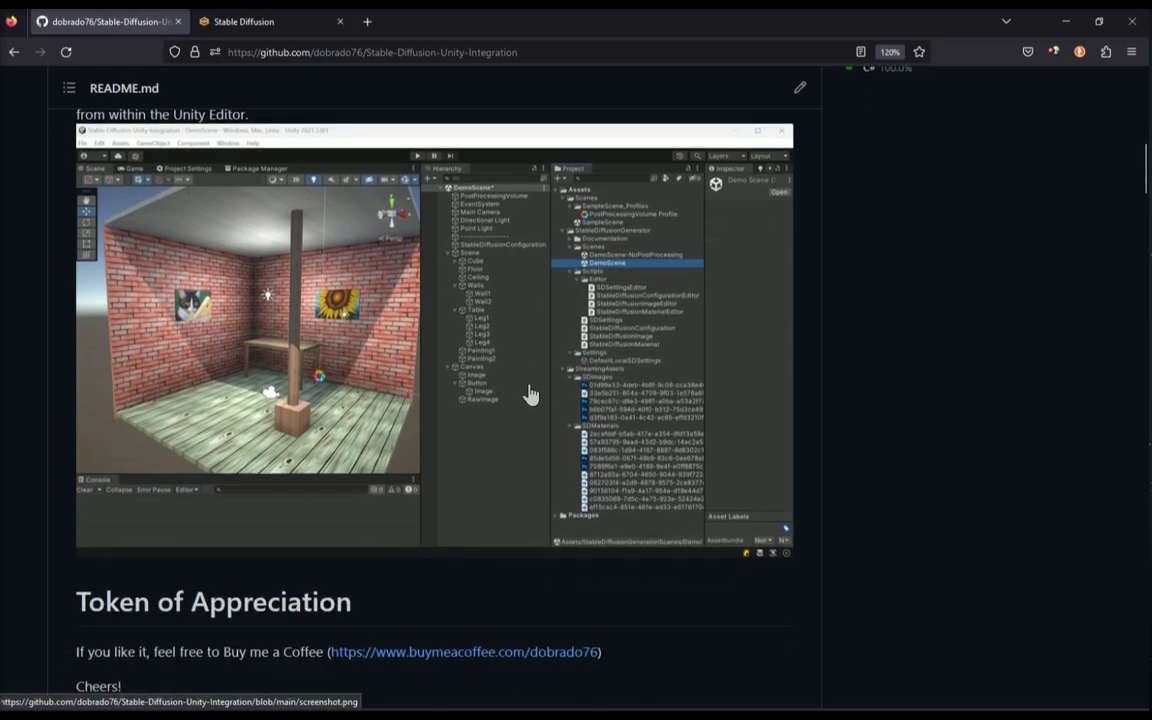
scroll(530, 393, "down", 10)
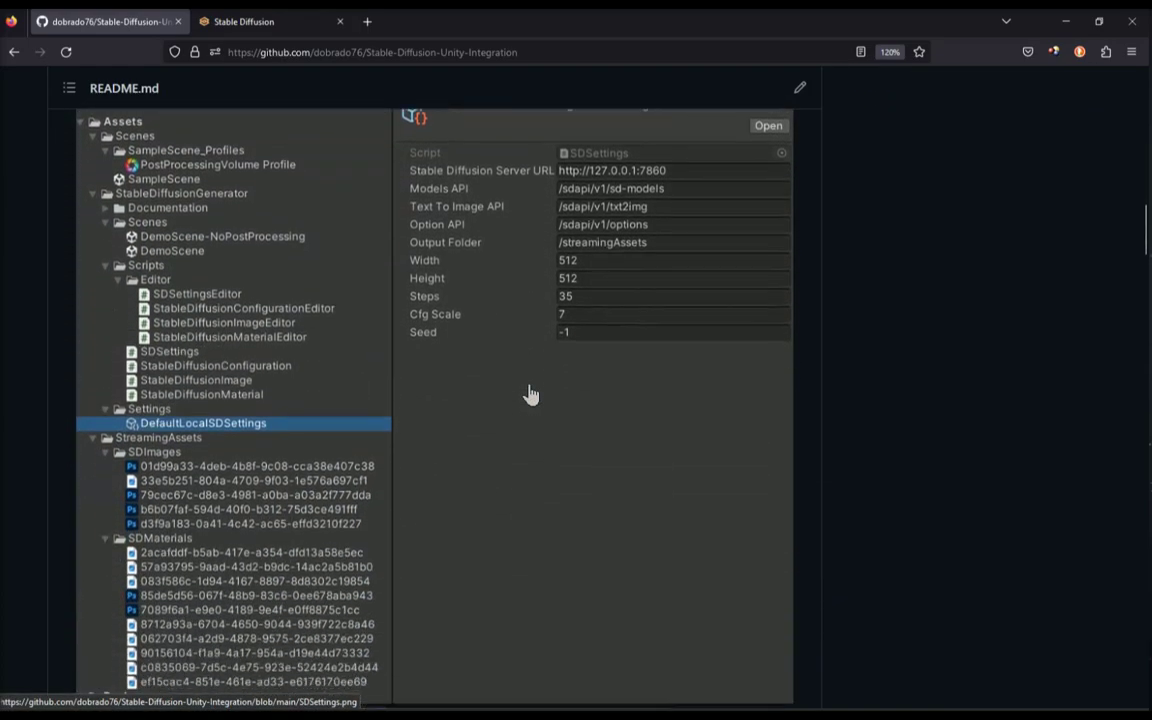
scroll(530, 393, "down", 6)
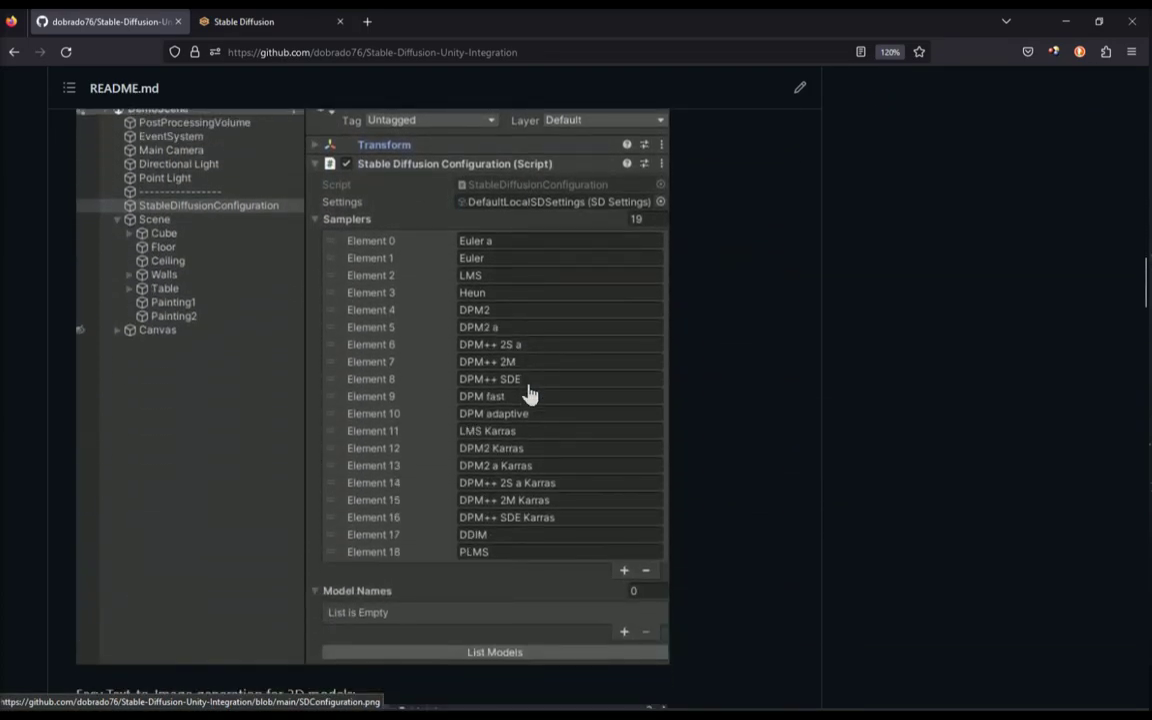
scroll(530, 393, "down", 11)
scroll(527, 397, "down", 16)
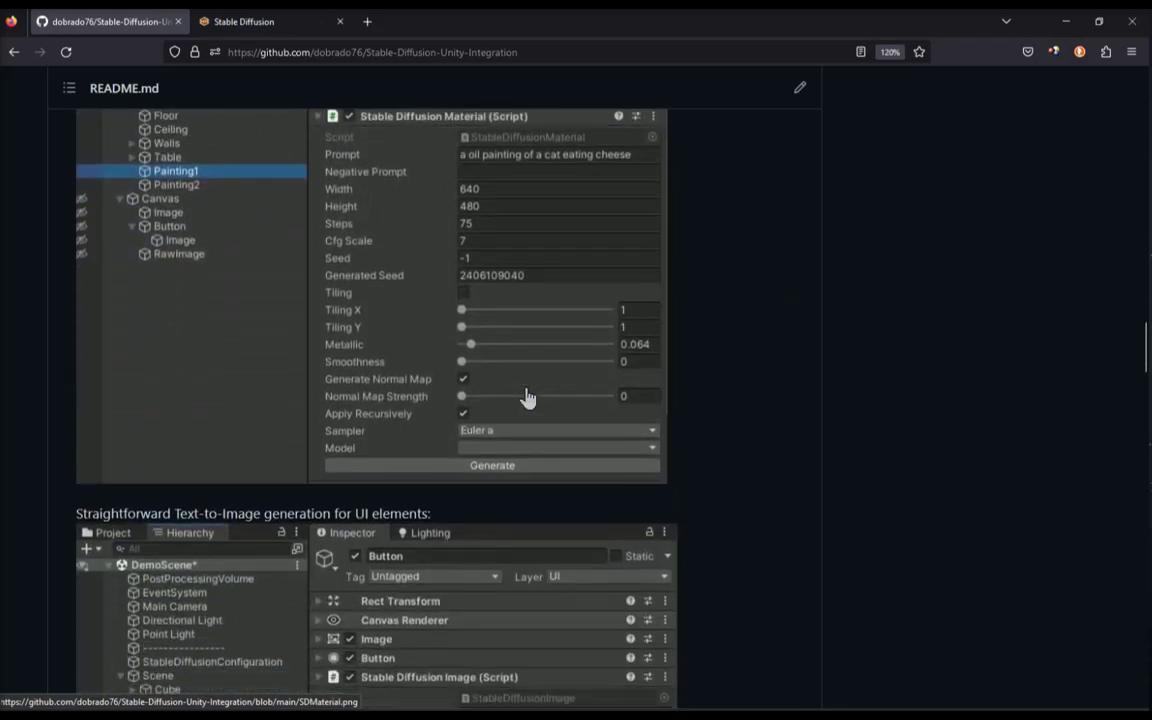
scroll(527, 397, "down", 2)
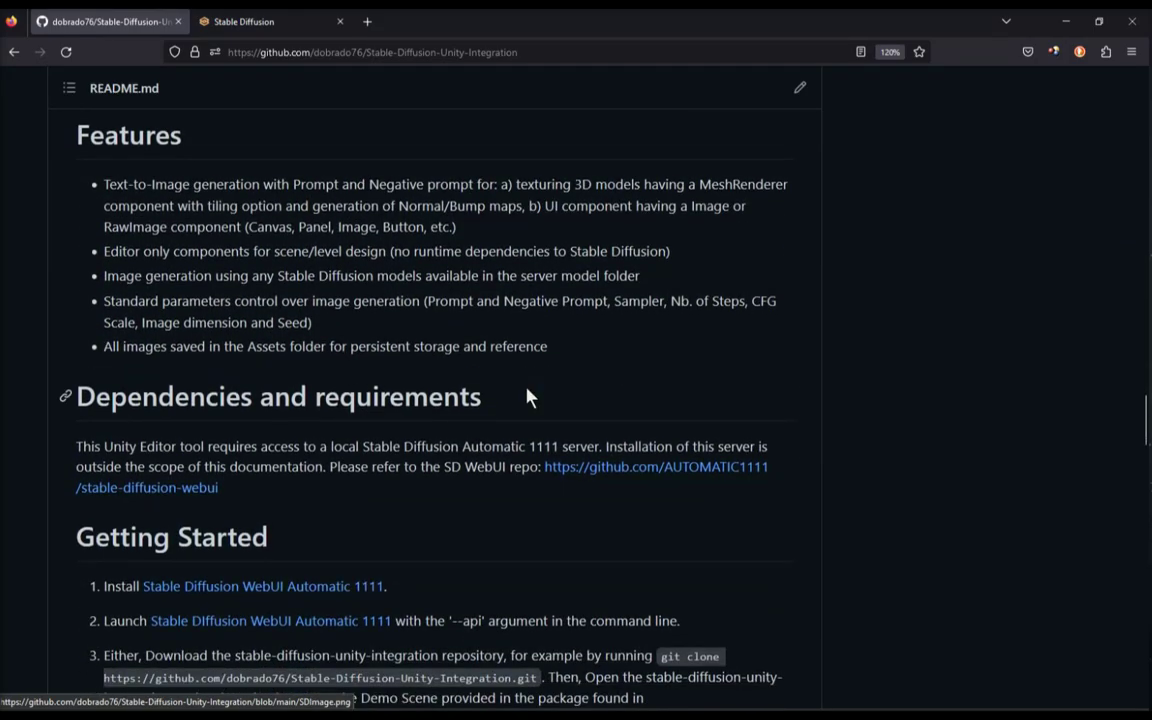
scroll(529, 397, "down", 11)
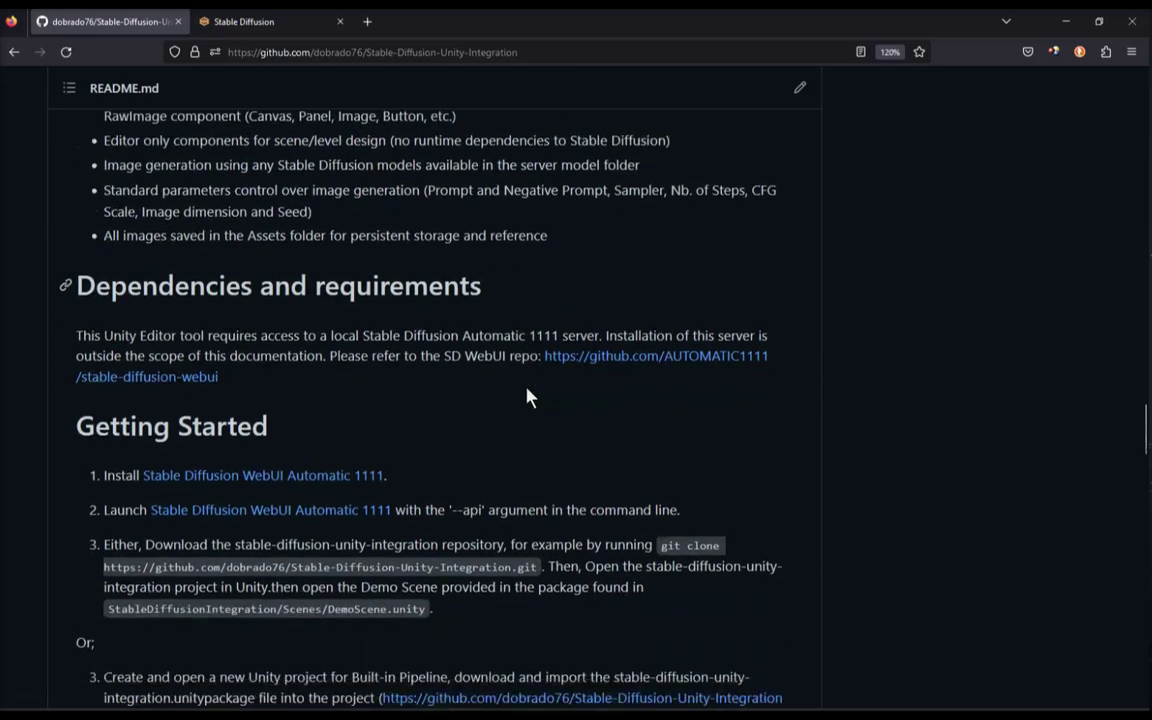
scroll(529, 397, "down", 19)
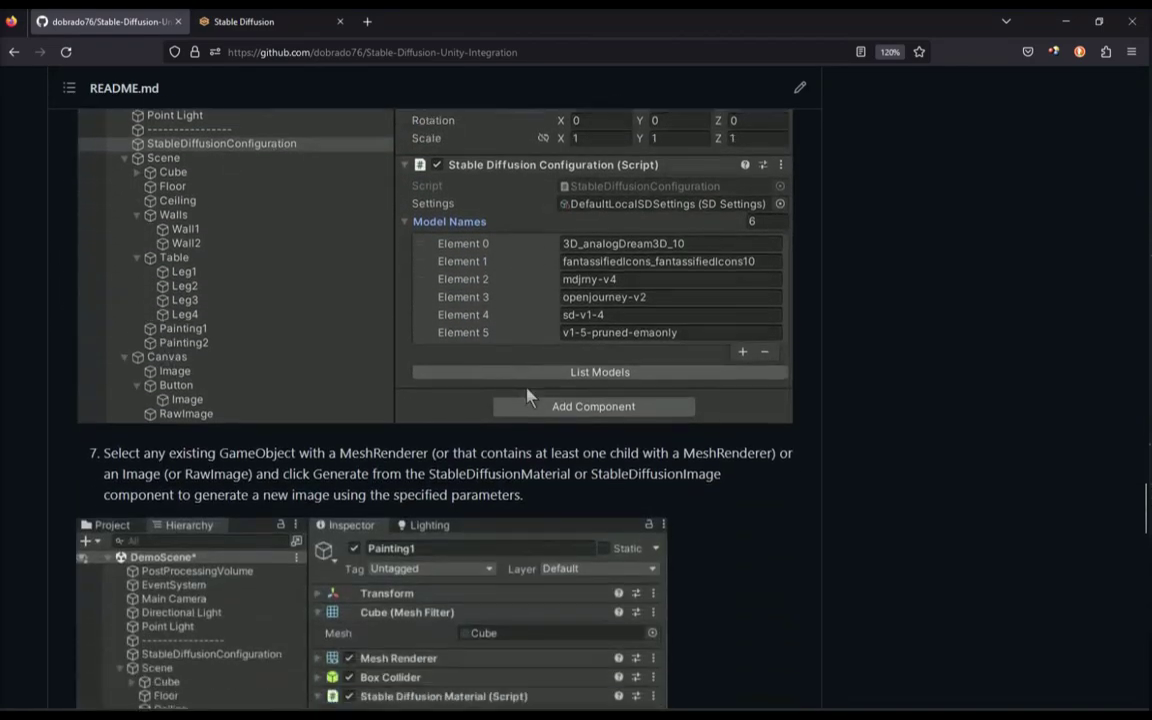
scroll(529, 397, "down", 1)
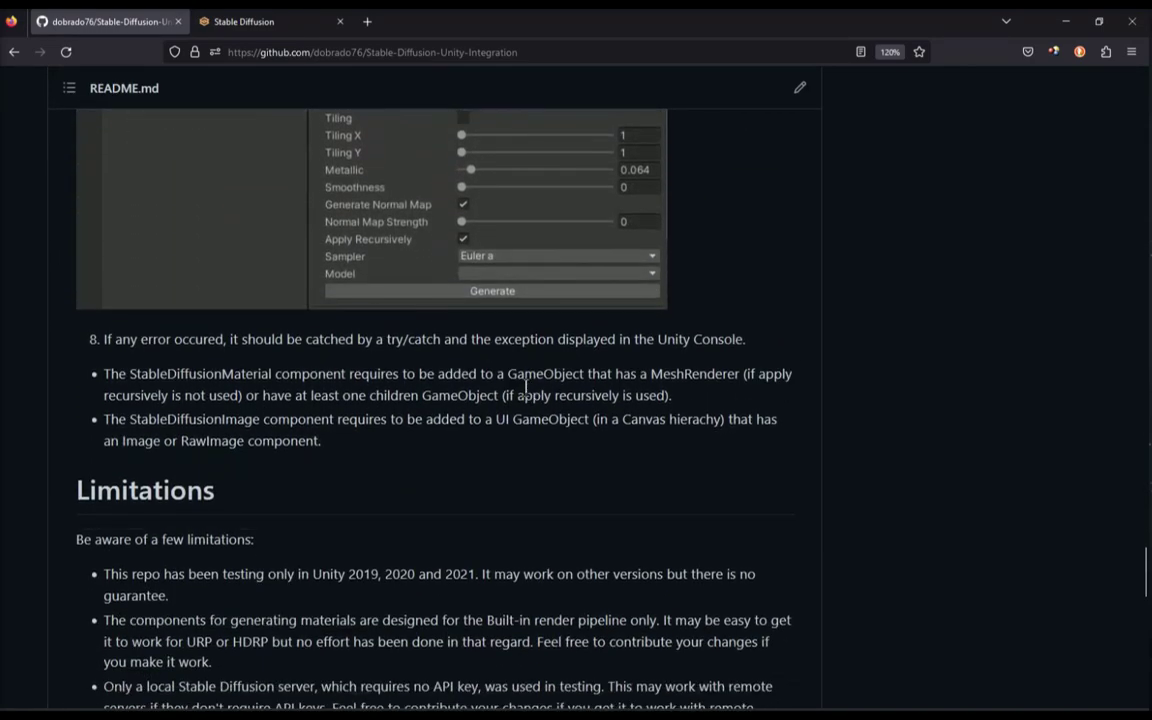
scroll(525, 385, "down", 16)
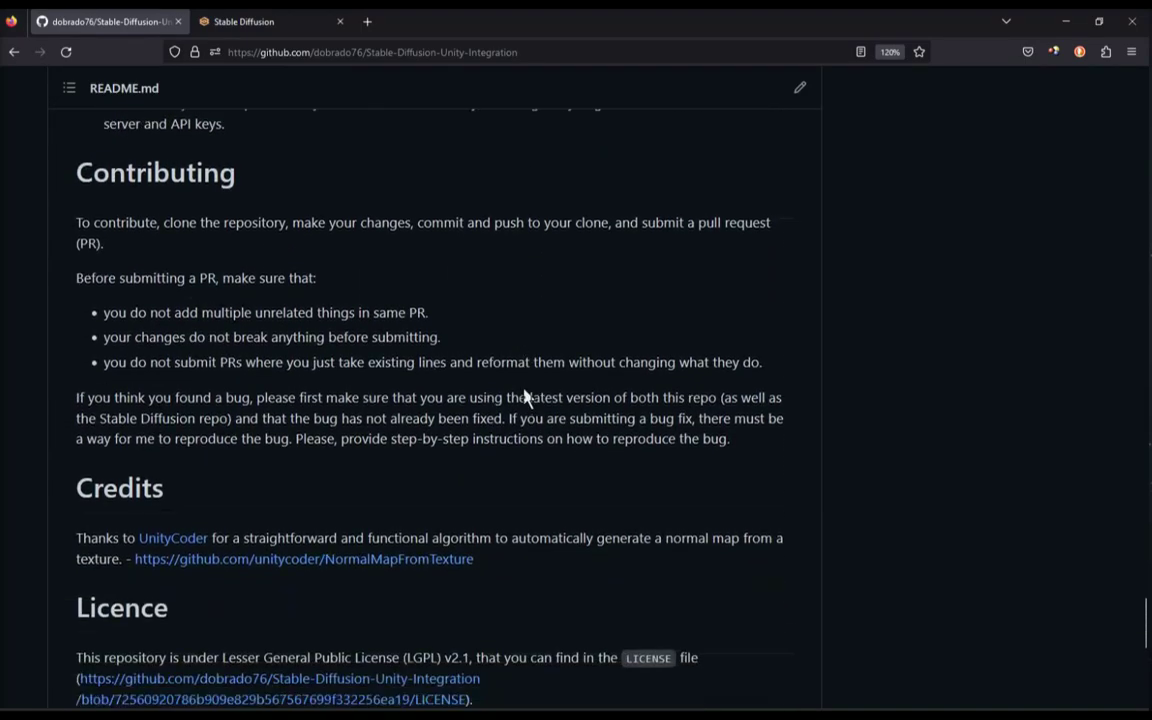
scroll(521, 389, "down", 2)
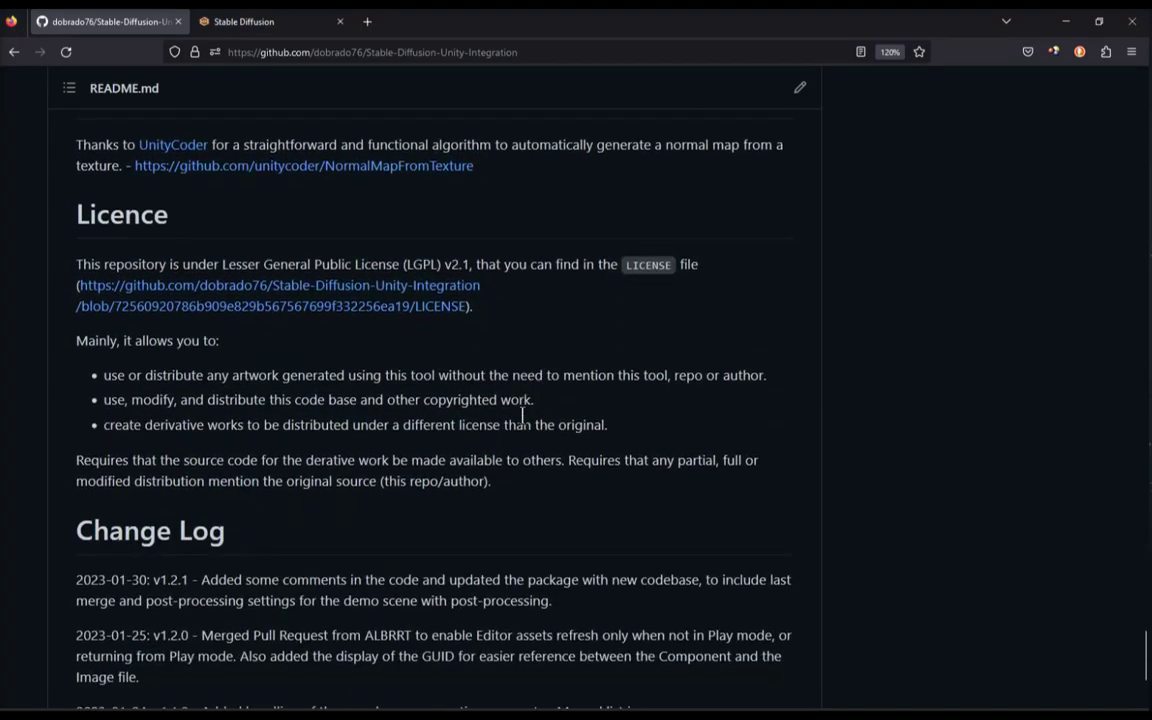
key("Home")
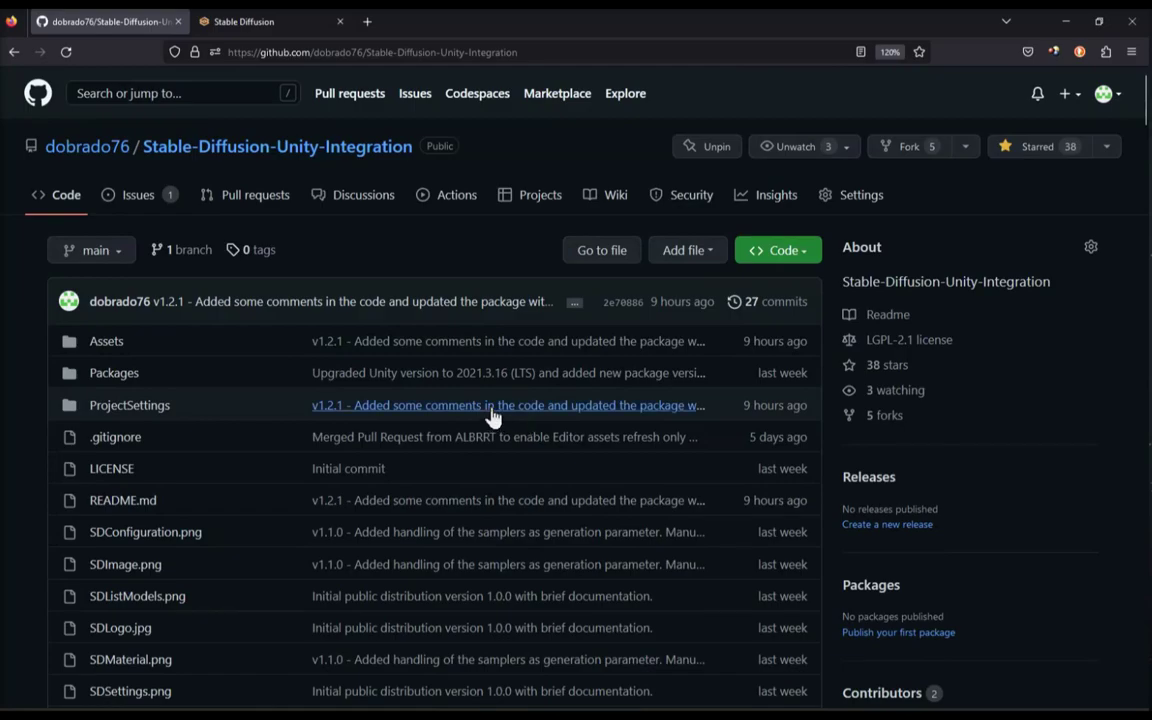
- Generate an image from the prompt 'a cat on a chair' in Stable Diffusion WebUI, then return to GitHub
left_click(230, 21)
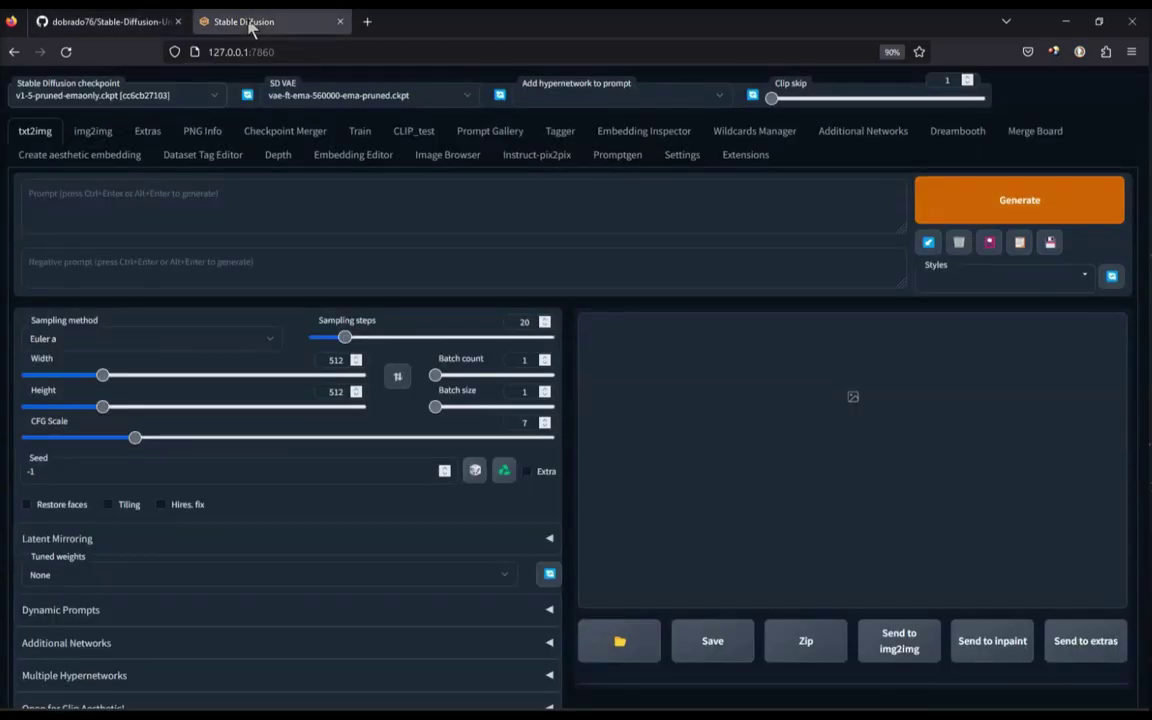
left_click(166, 204)
type("a")
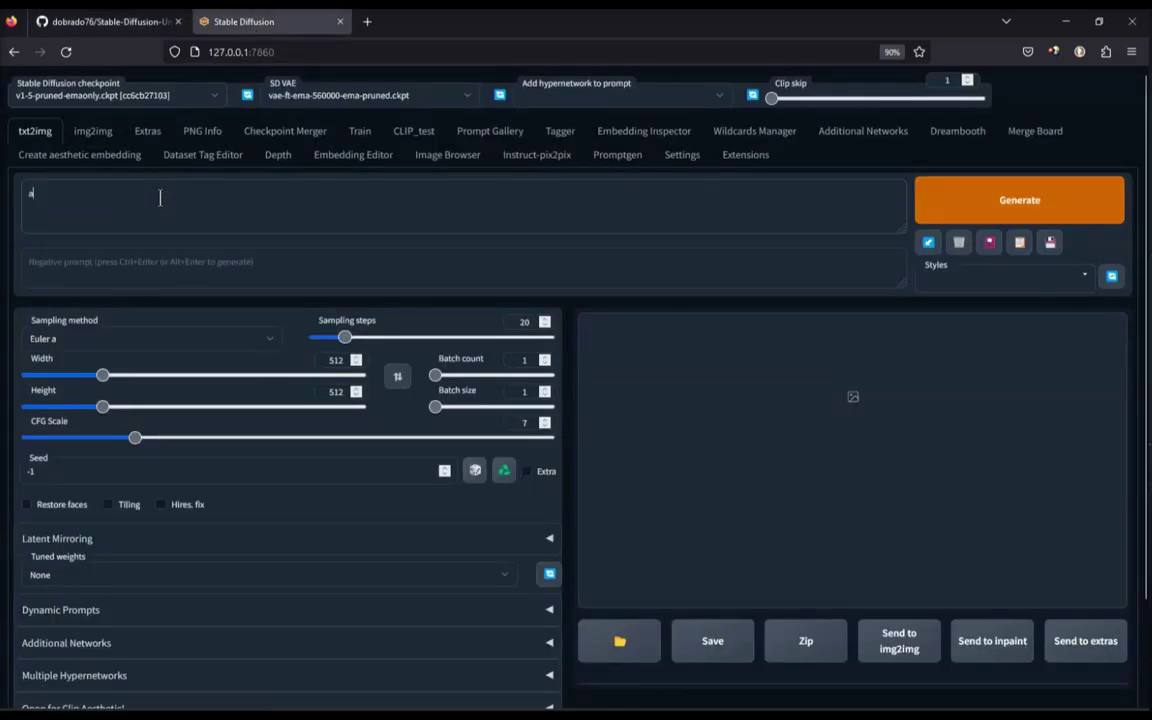
type(" cat on ")
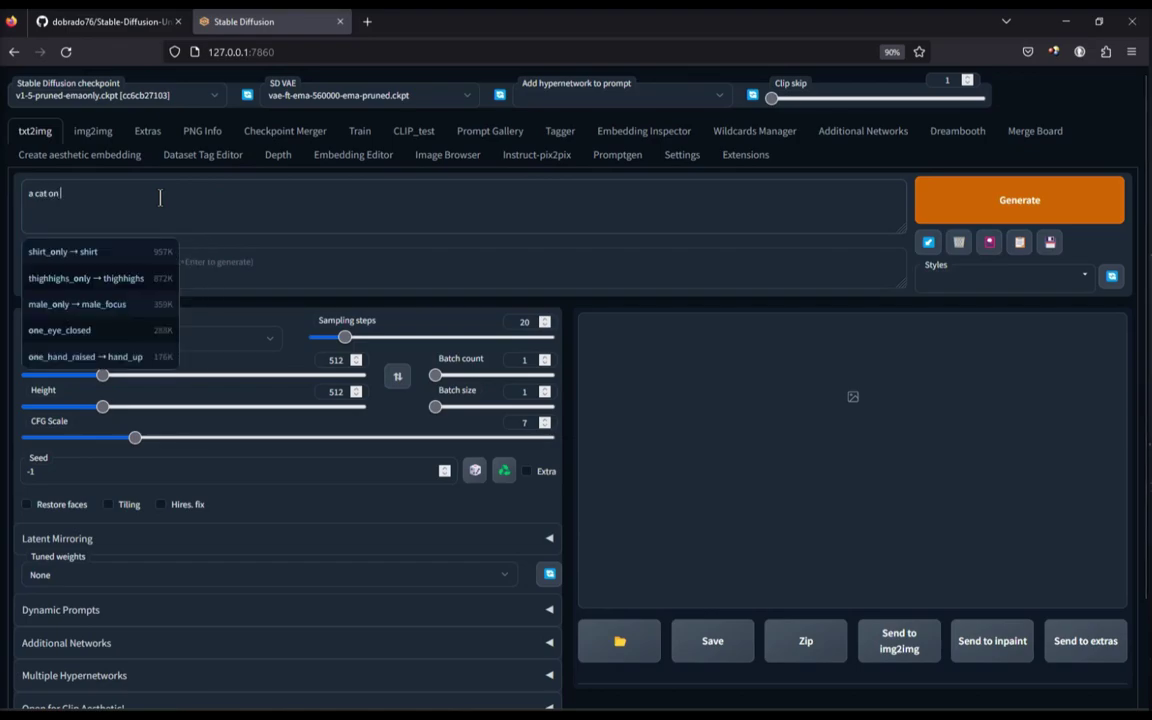
type("a chair")
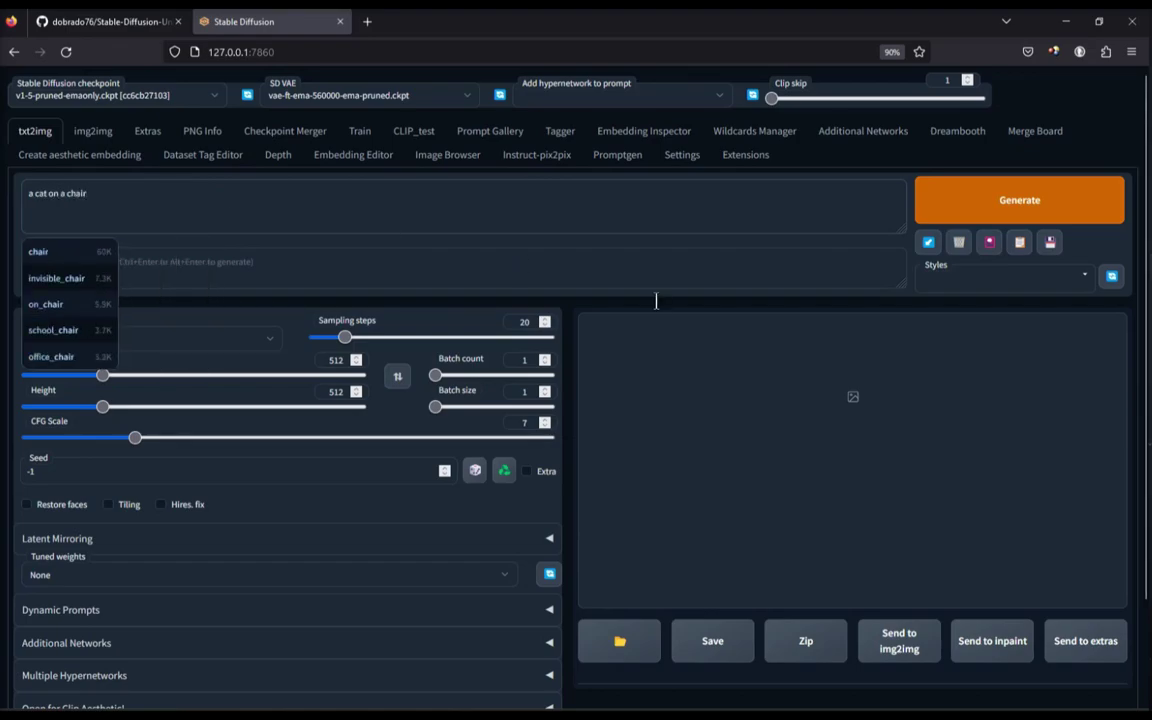
left_click(1001, 210)
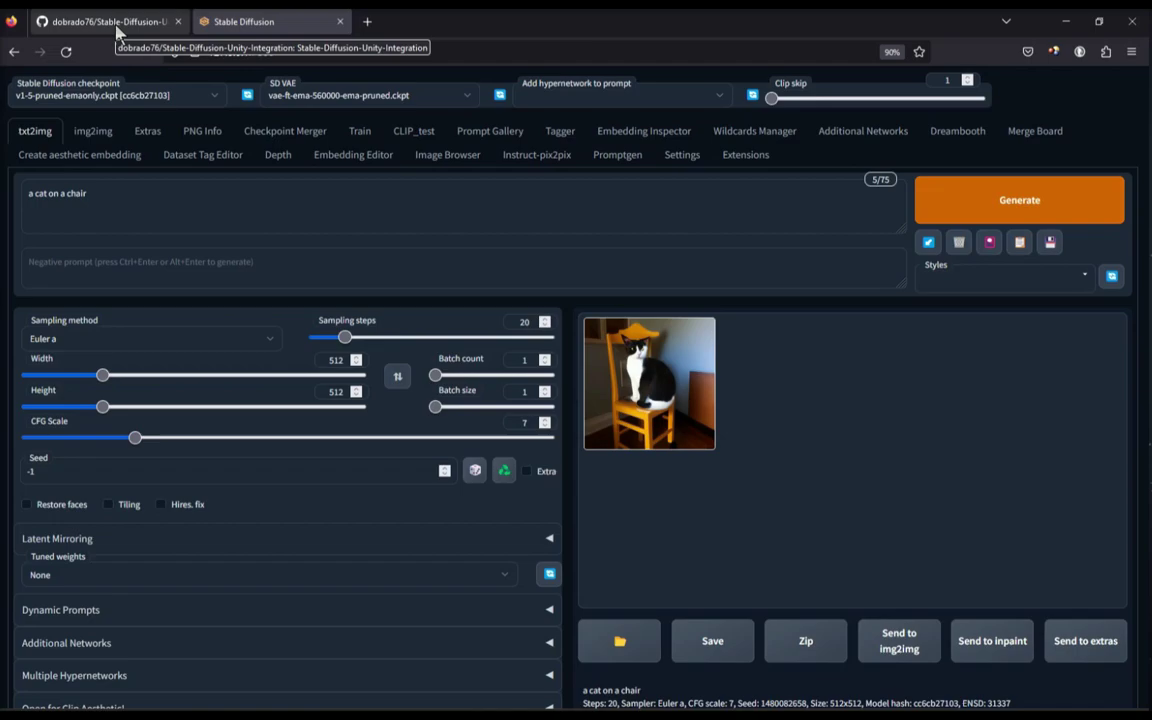
left_click(110, 22)
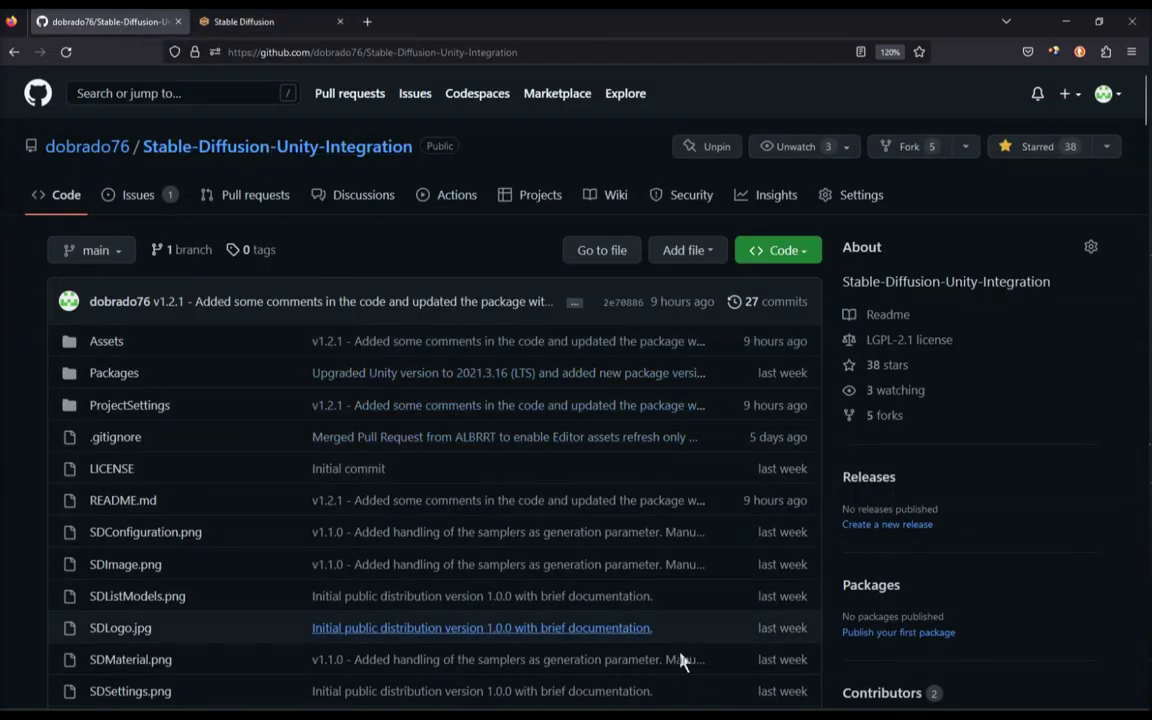
- Confirm webui-user.bat's COMMANDLINE_ARGS include --api, closing Notepad without changes
mouse_move(717, 719)
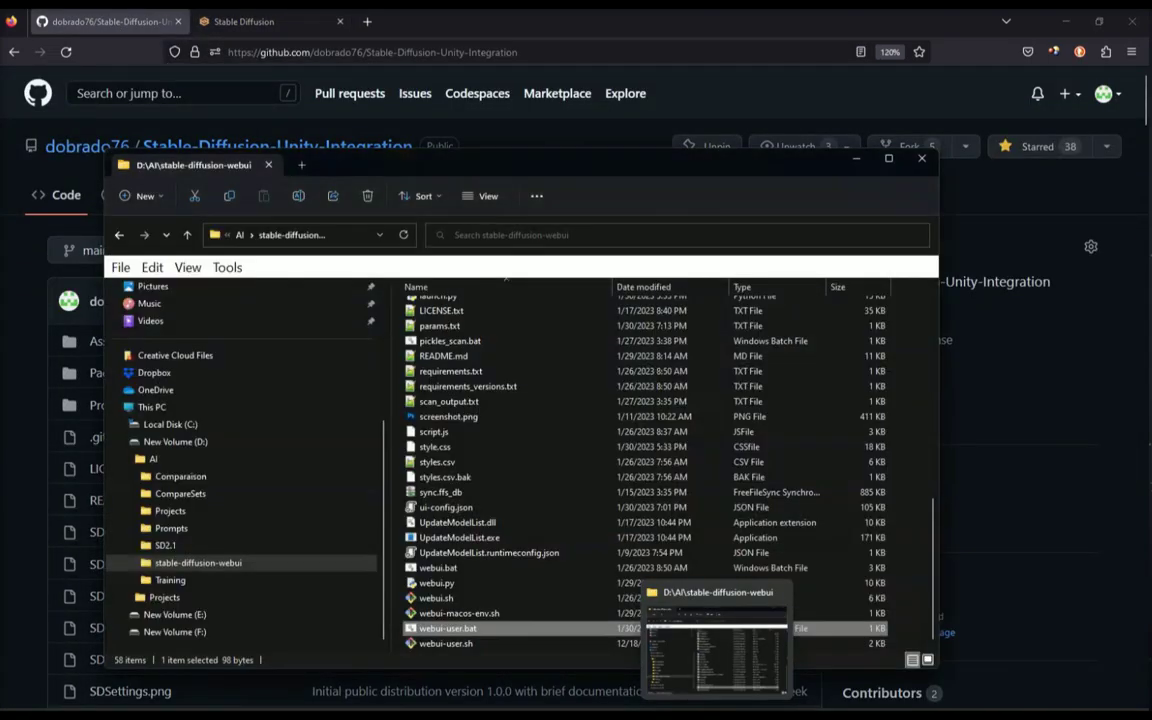
left_click(717, 655)
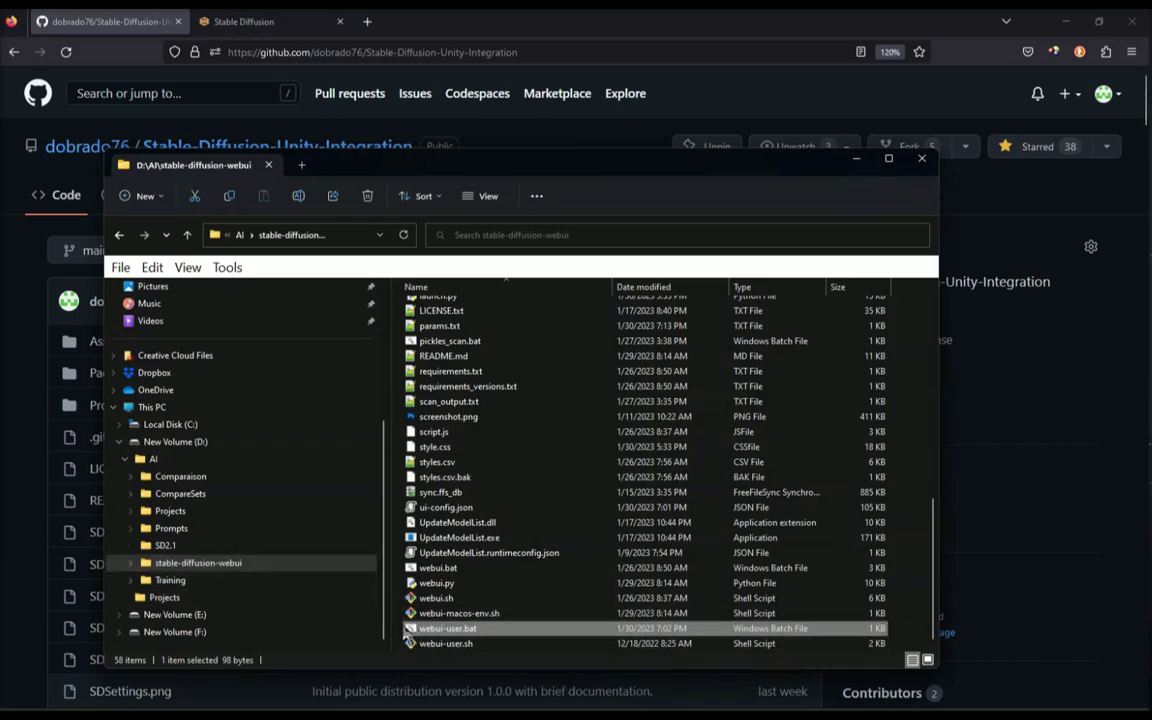
right_click(440, 628)
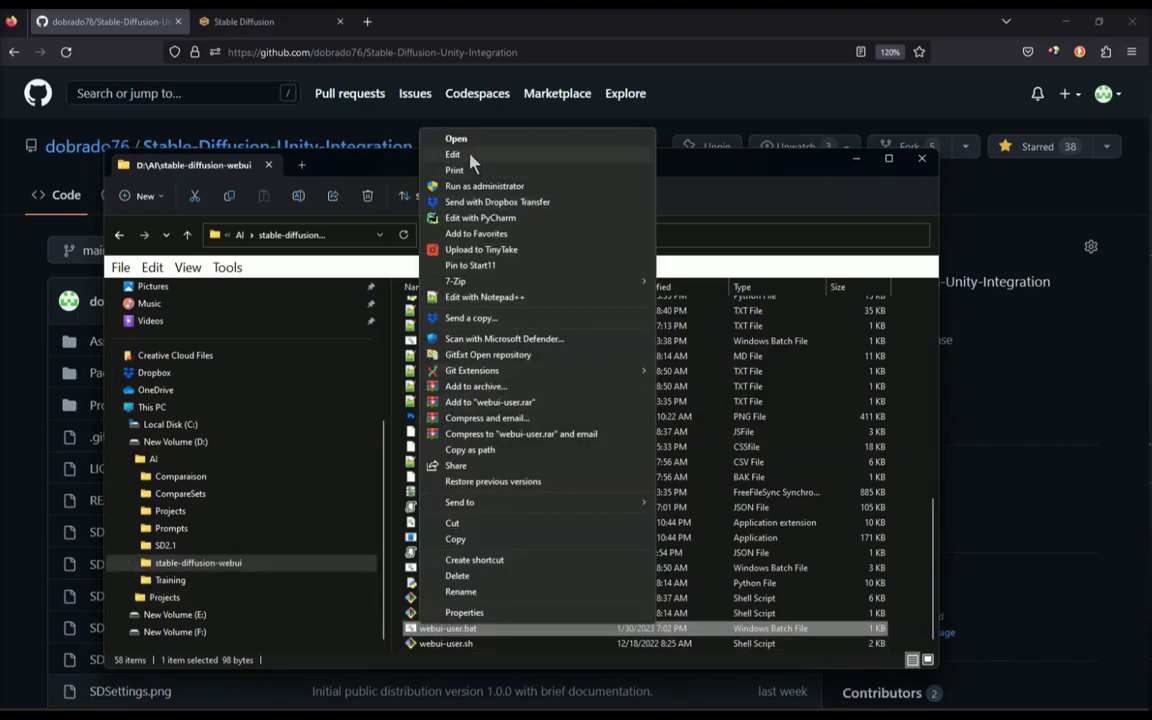
left_click(467, 156)
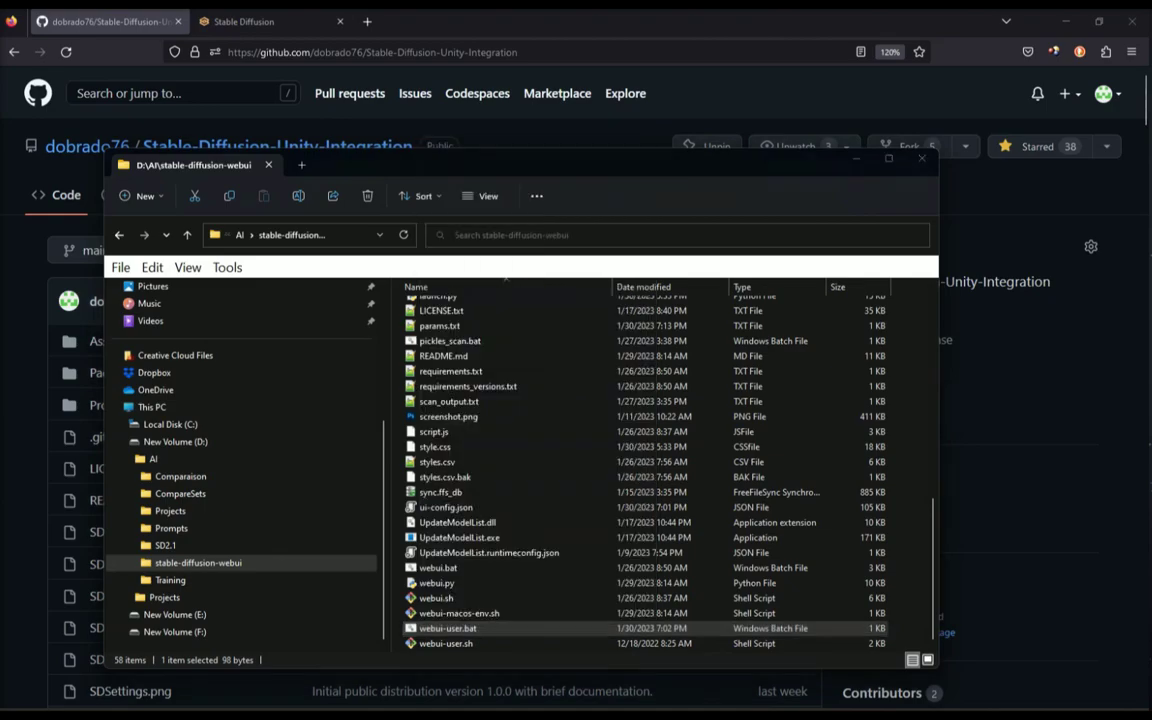
left_click_drag(267, 331, 230, 333)
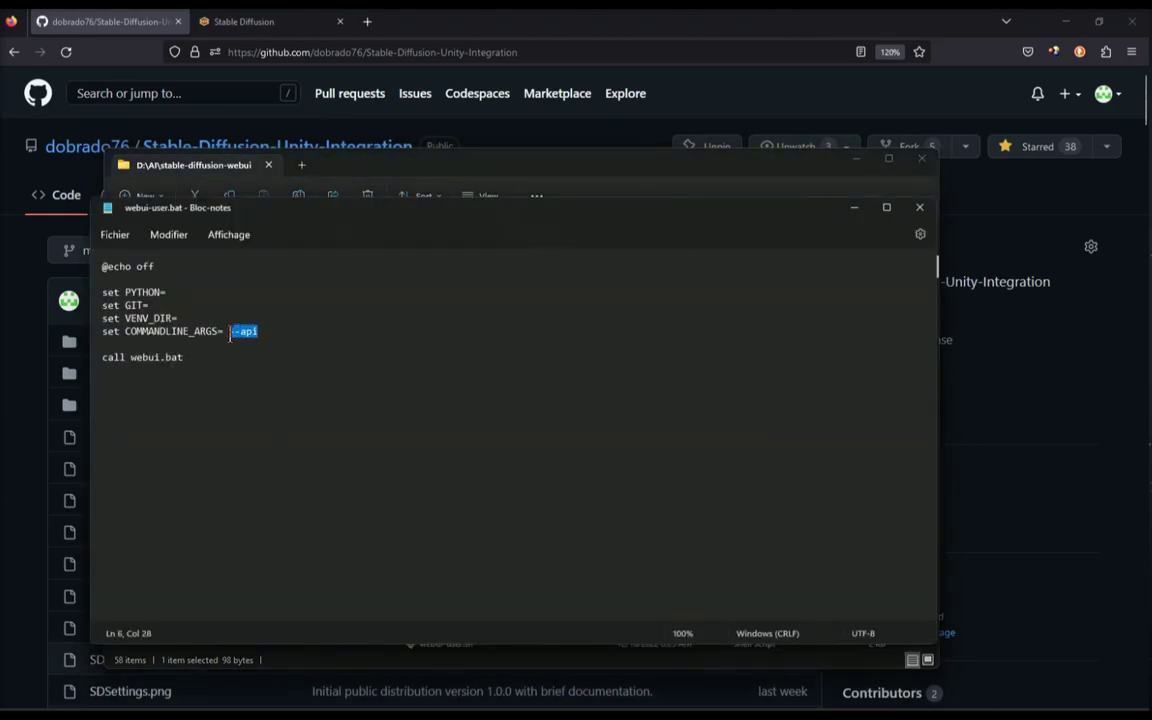
left_click(920, 208)
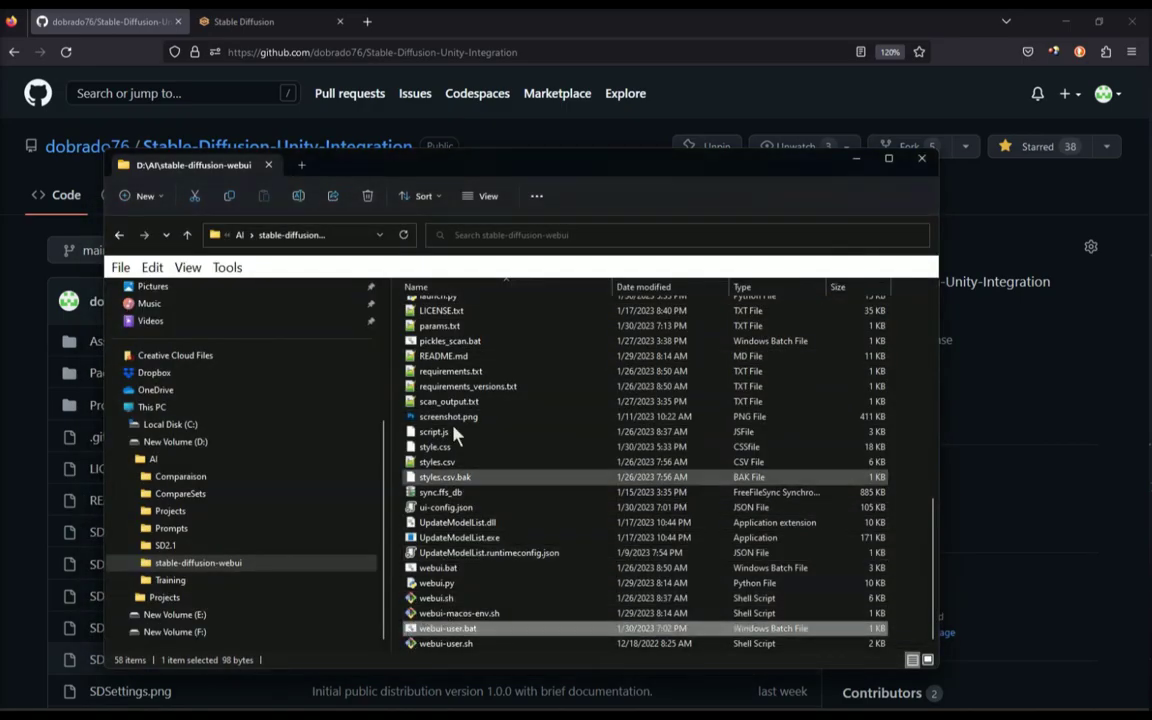
- Download the repository as Stable-Diffusion-Unity-Integration-main.zip using Code > Download ZIP
left_click(141, 22)
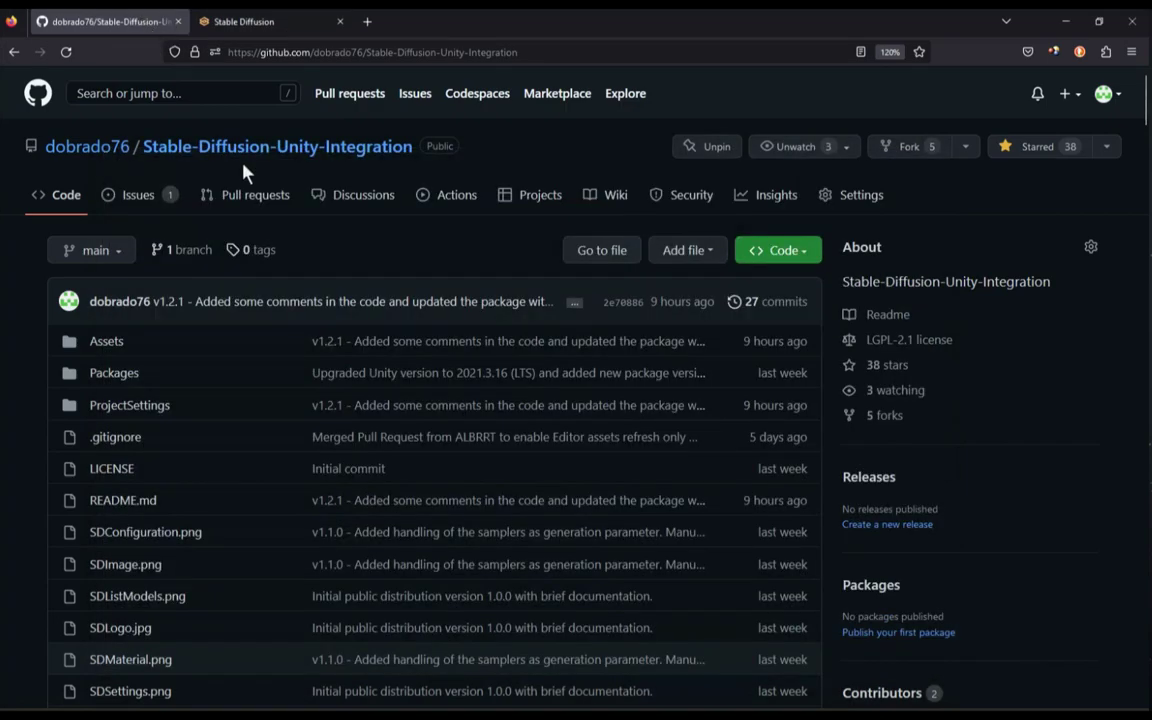
left_click(447, 52)
left_click_drag(519, 52, 365, 52)
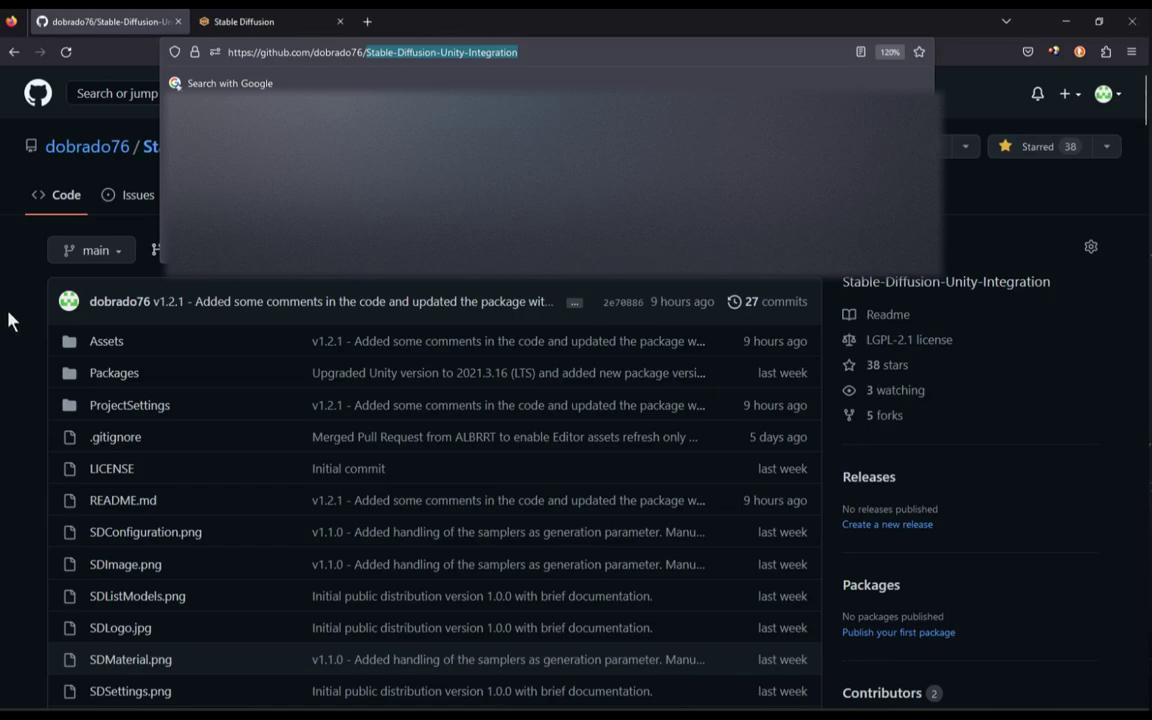
left_click(10, 320)
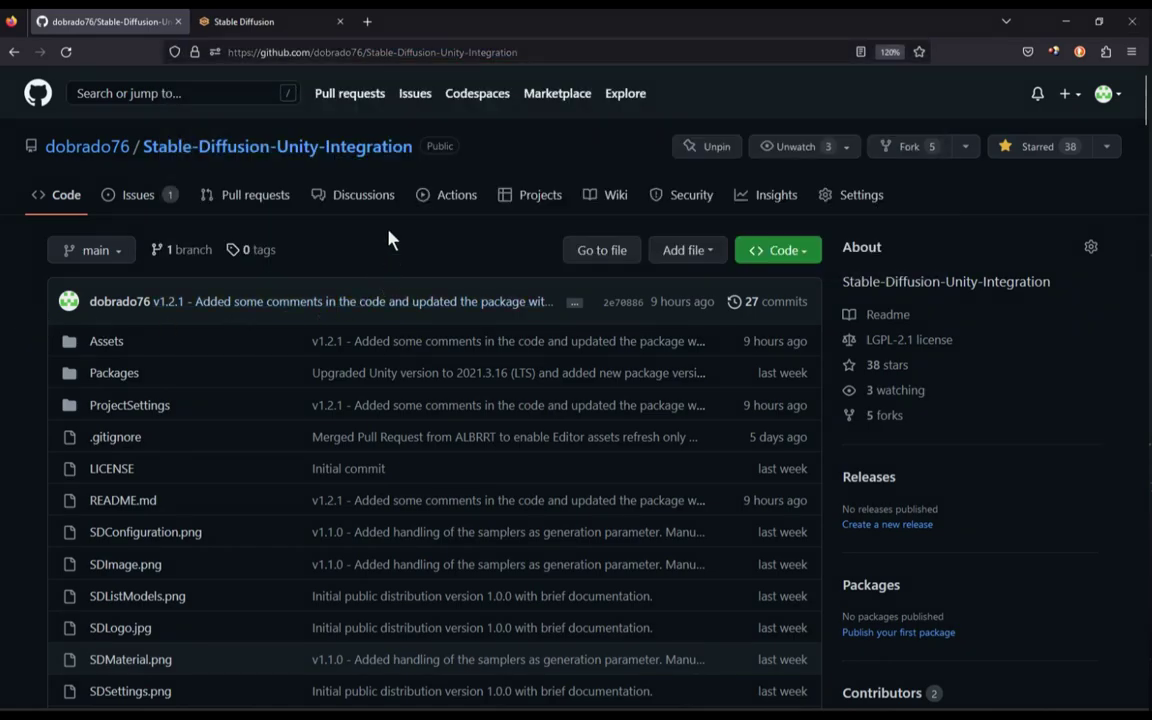
left_click(800, 251)
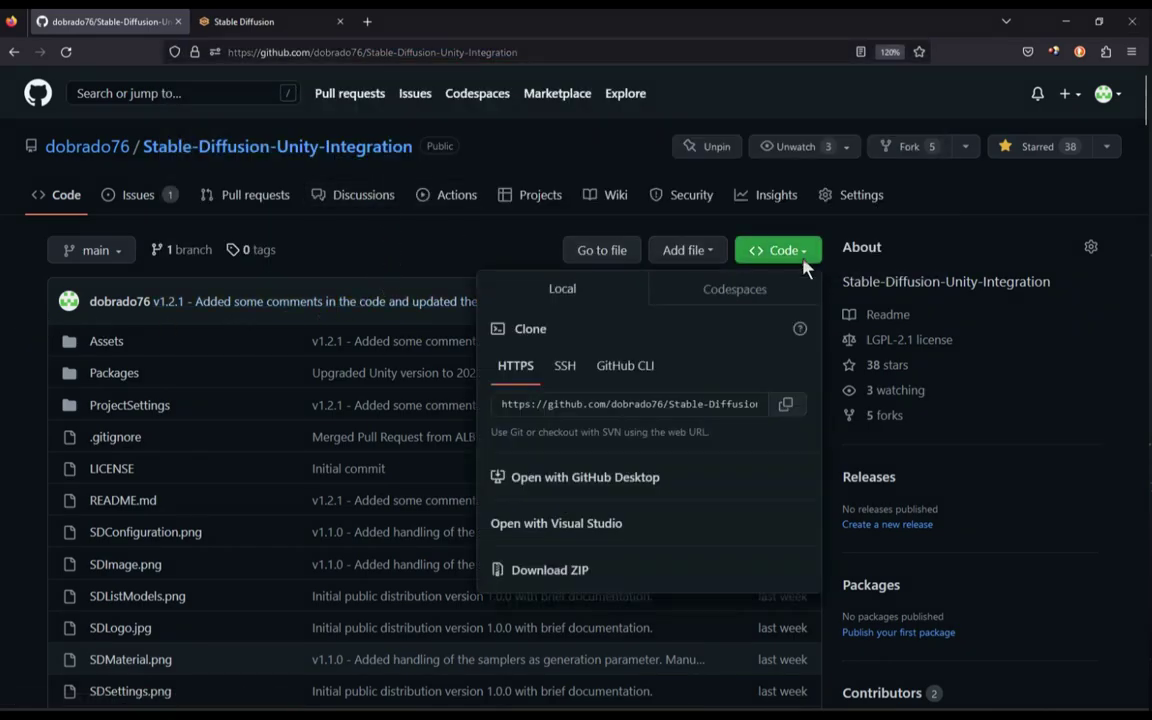
left_click(555, 578)
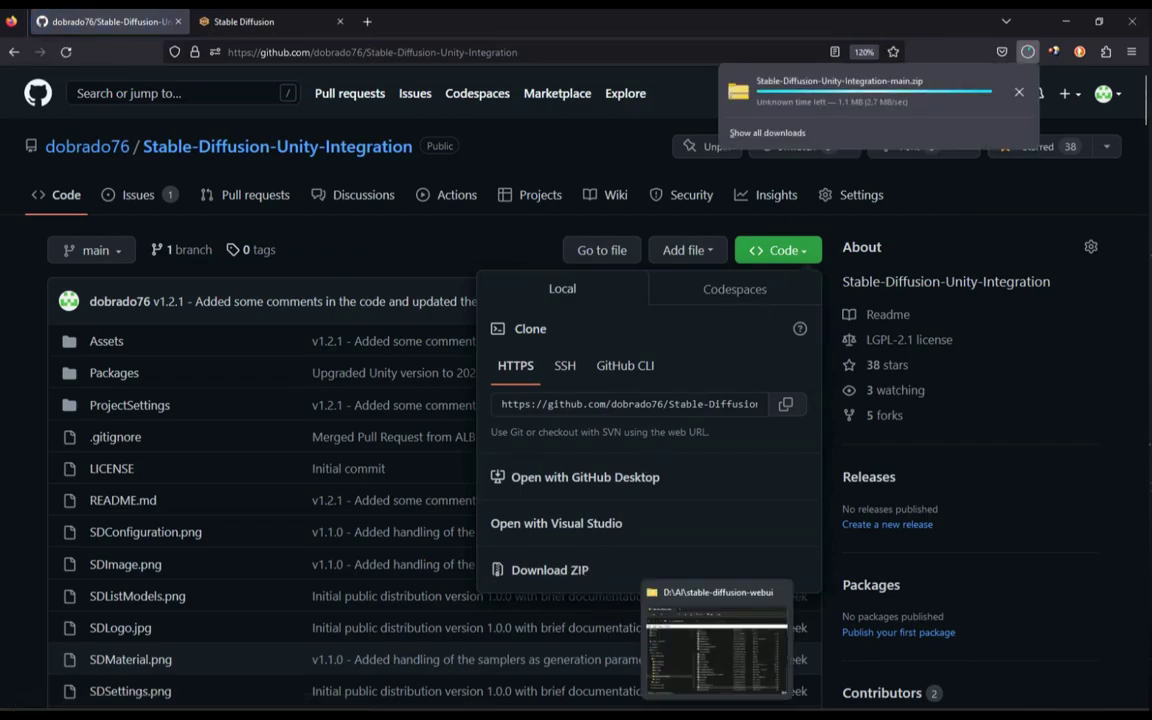
- Extract the downloaded zip from Downloads into the D:\Projects folder with 7-Zip
left_click(716, 716)
scroll(152, 335, "up", 1)
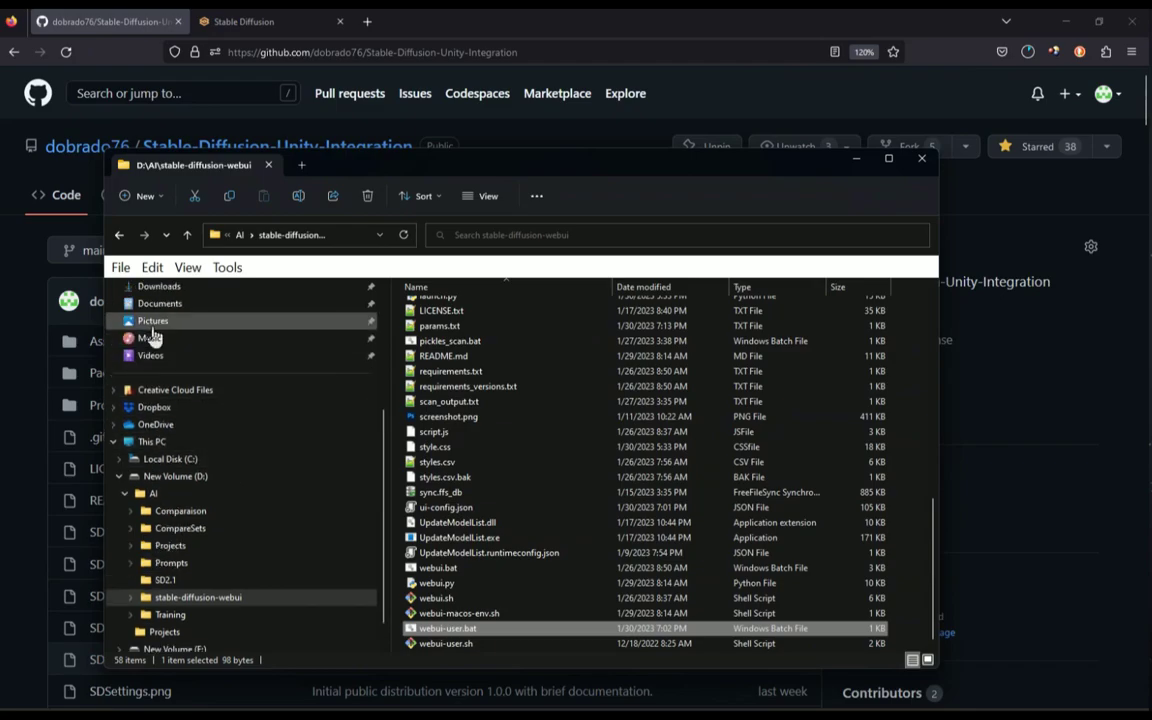
left_click(159, 286)
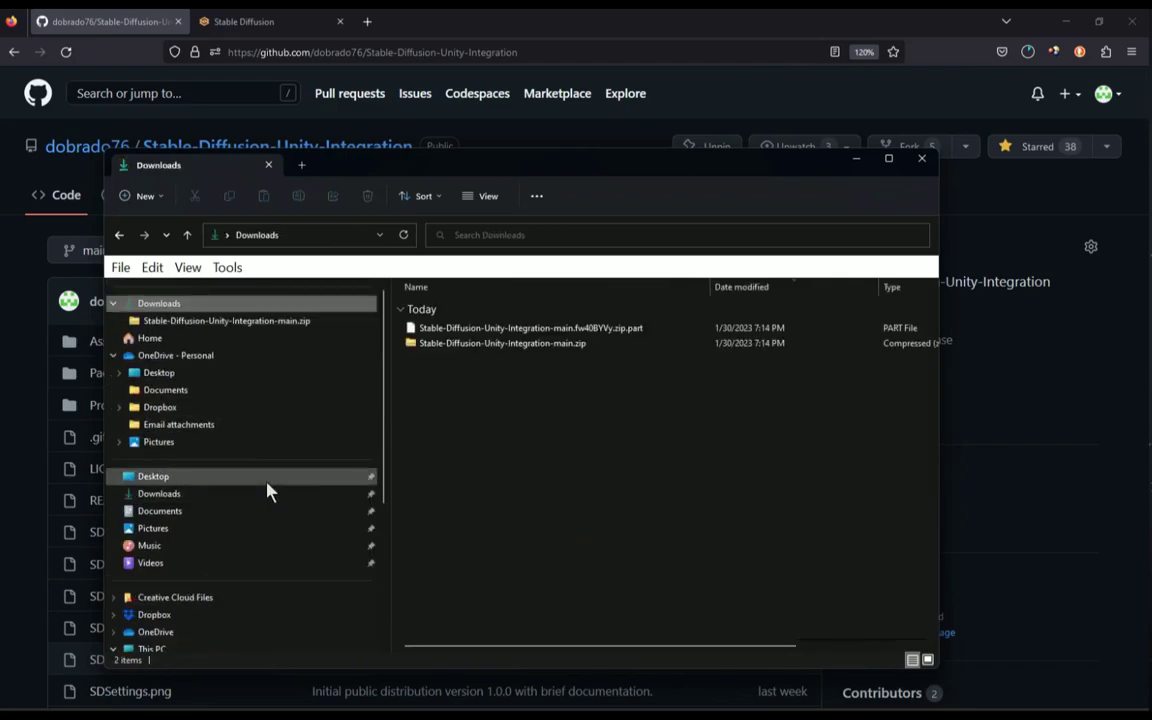
scroll(267, 490, "down", 2)
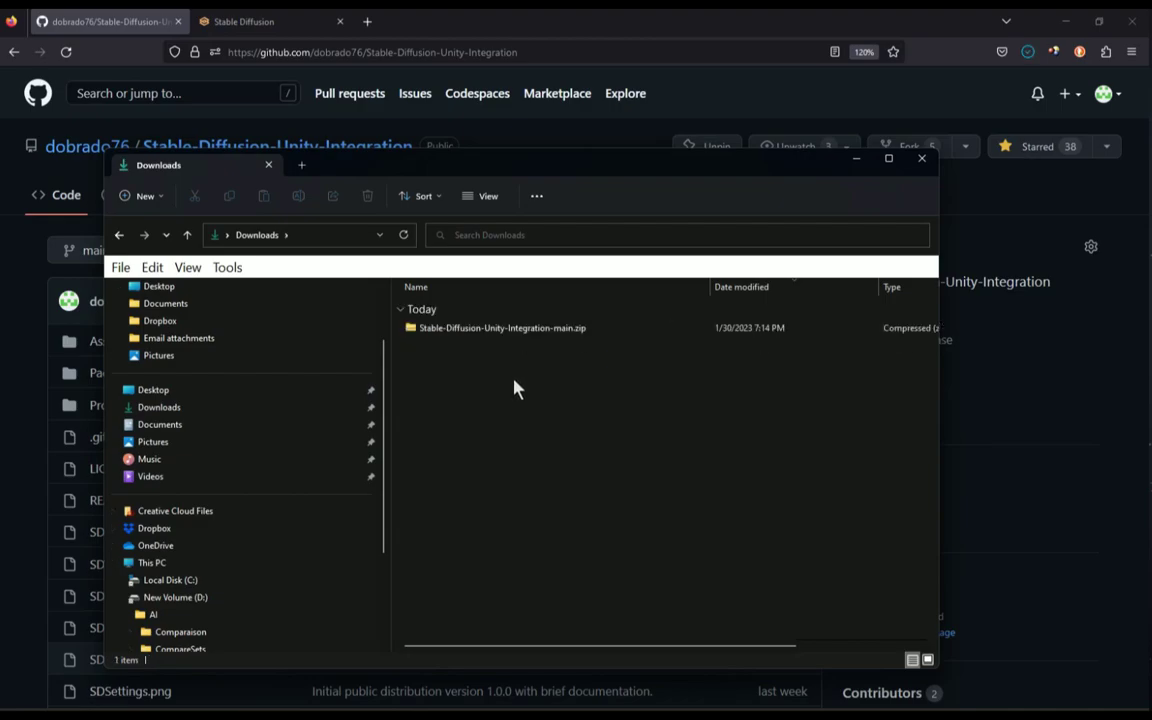
scroll(327, 504, "down", 3)
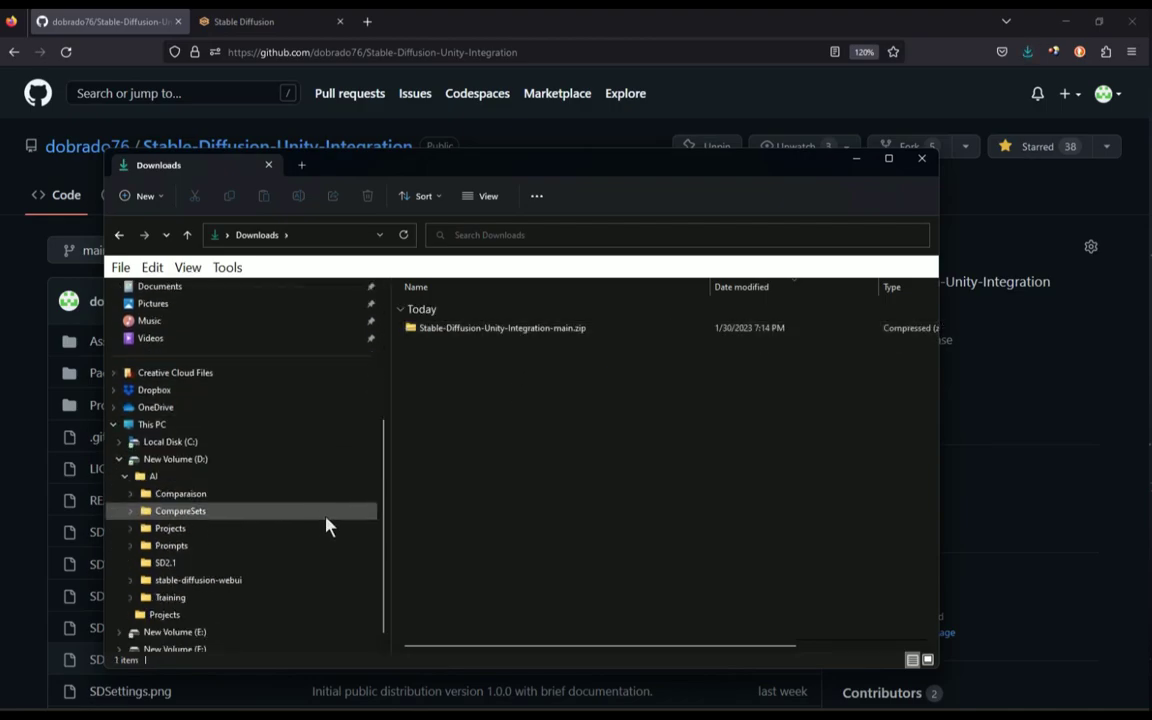
left_click_drag(490, 330, 370, 418)
right_click_drag(370, 418, 265, 619)
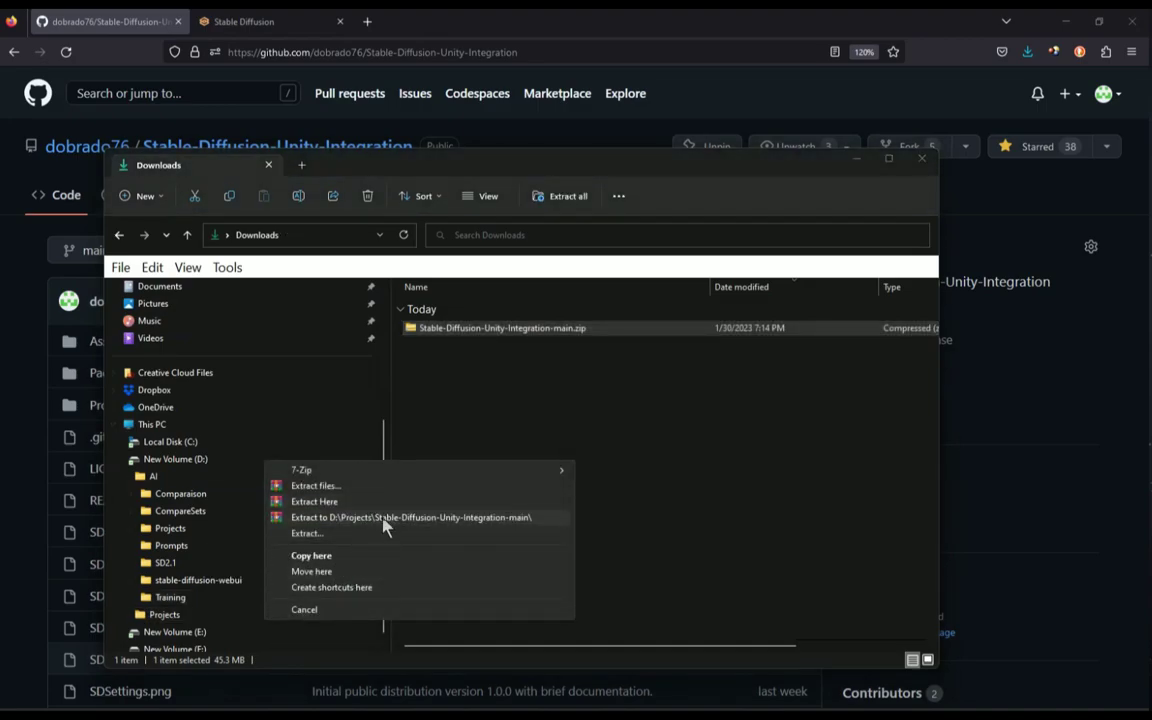
left_click(386, 518)
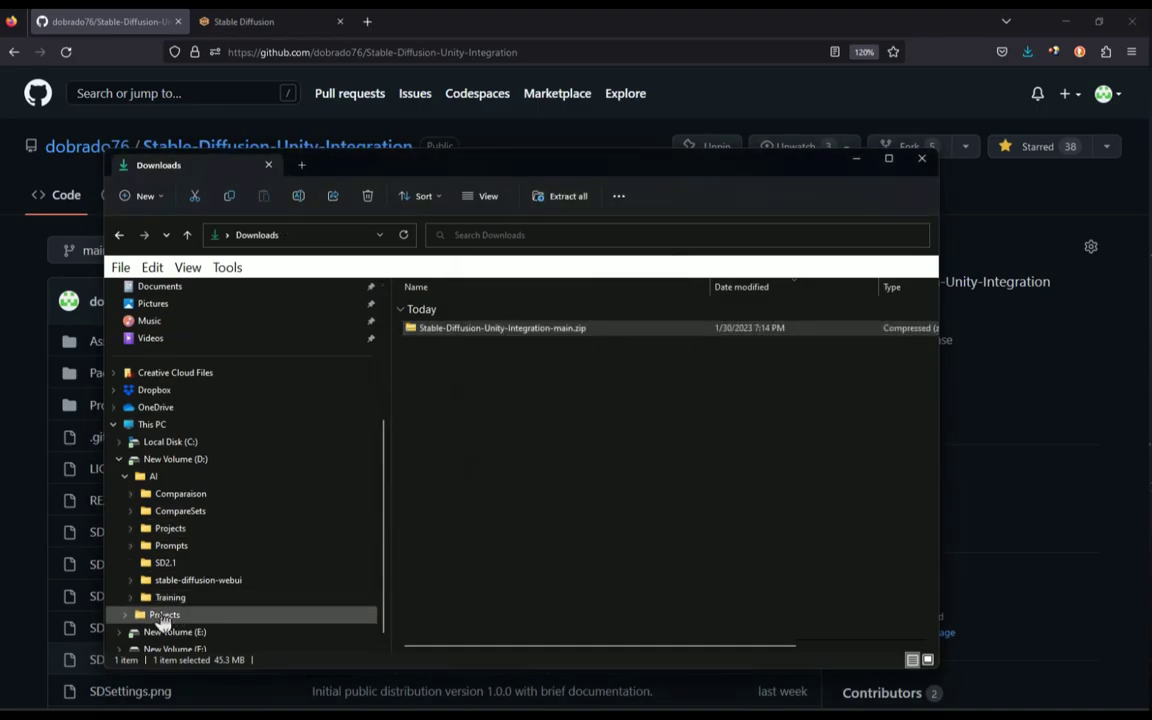
- Move the nested Stable-Diffusion-Unity-Integration-main folder up into Projects and open it
left_click(208, 616)
double_click(441, 311)
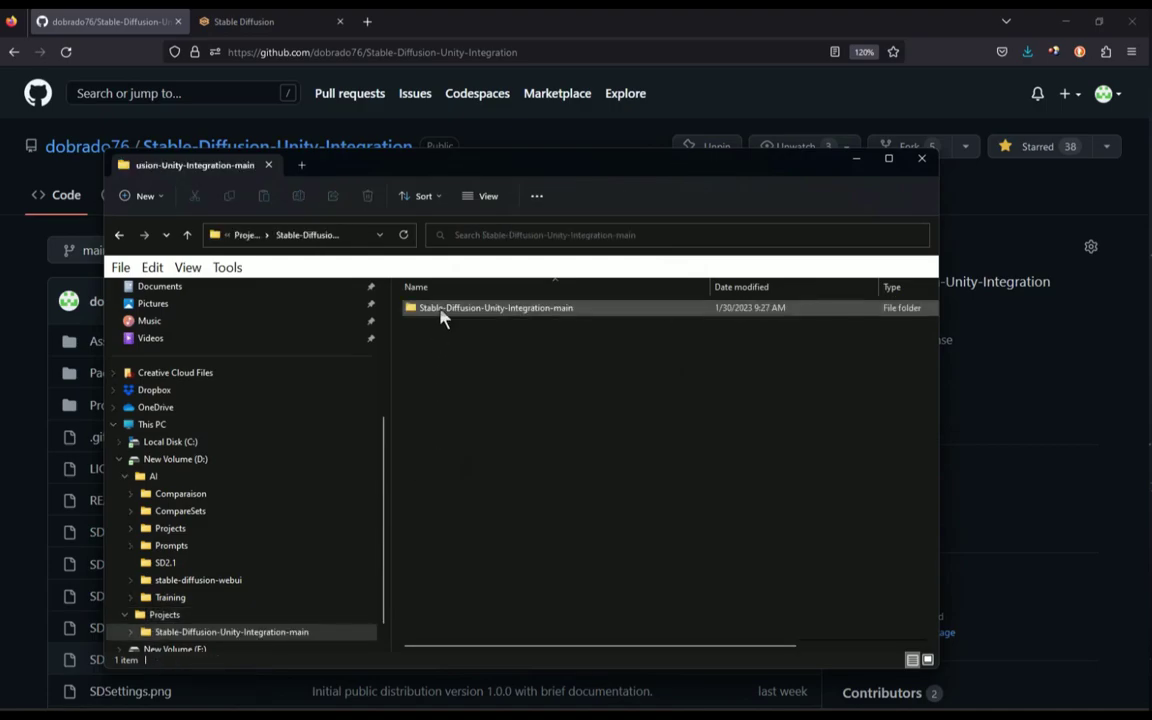
left_click_drag(441, 315, 234, 620)
left_click(200, 632)
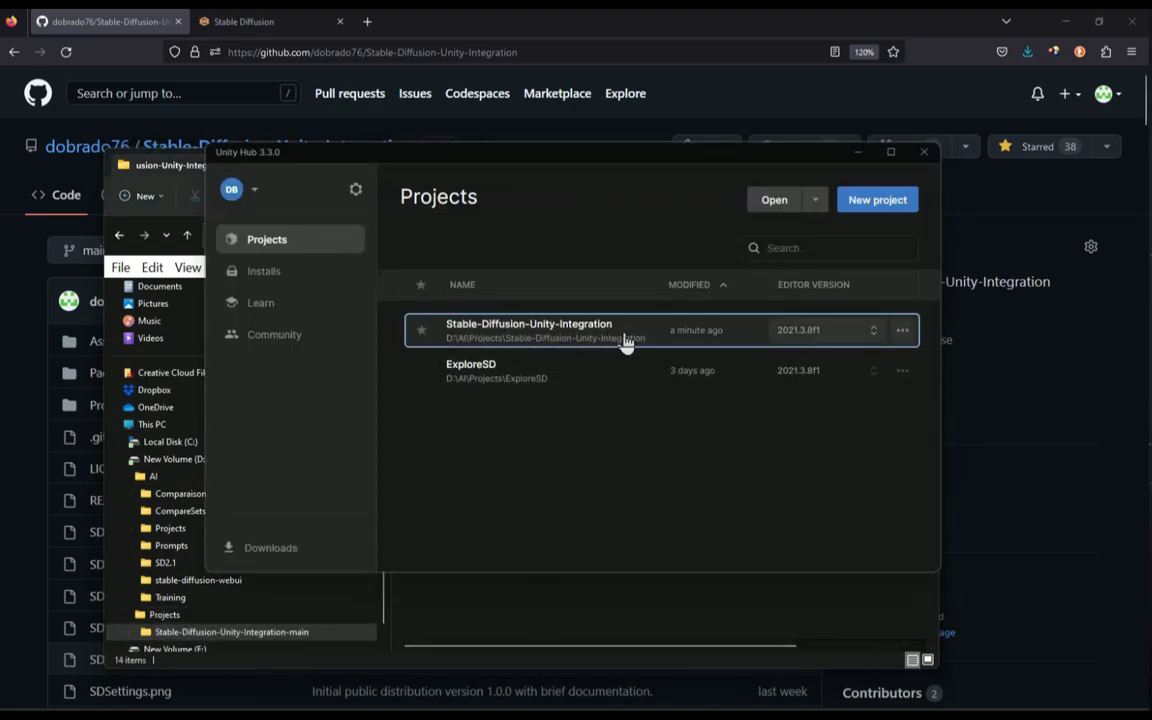
- Bring the running Unity editor forward from its taskbar preview
mouse_move(843, 650)
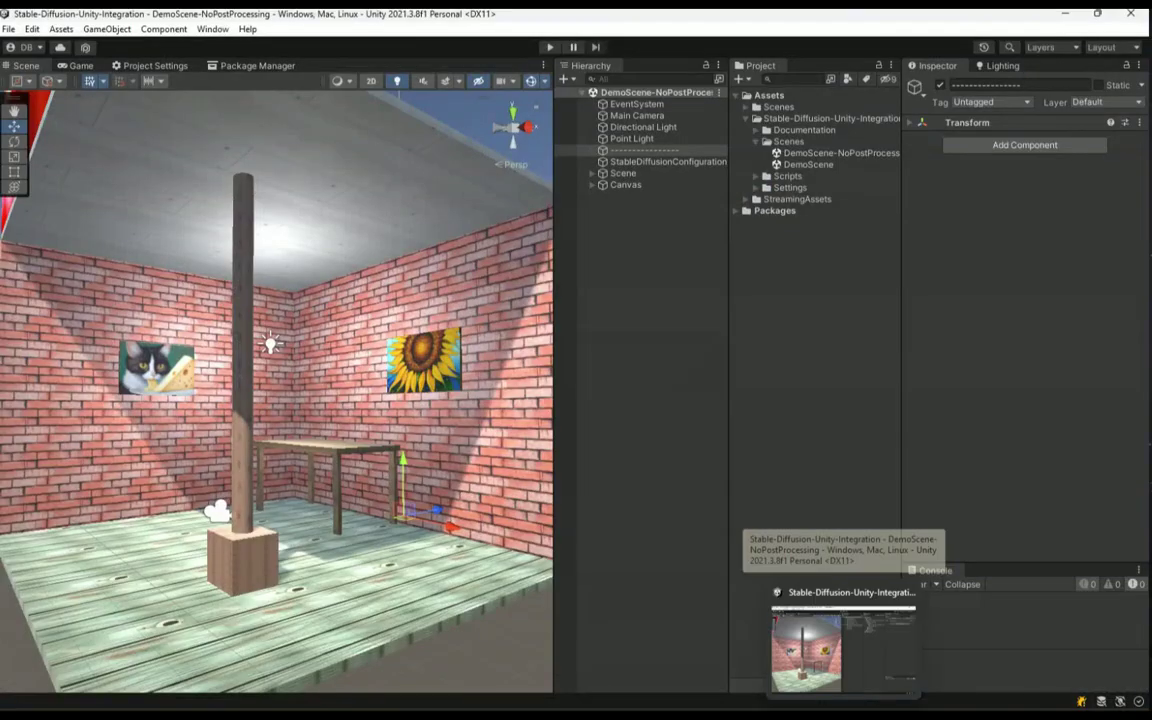
left_click(843, 650)
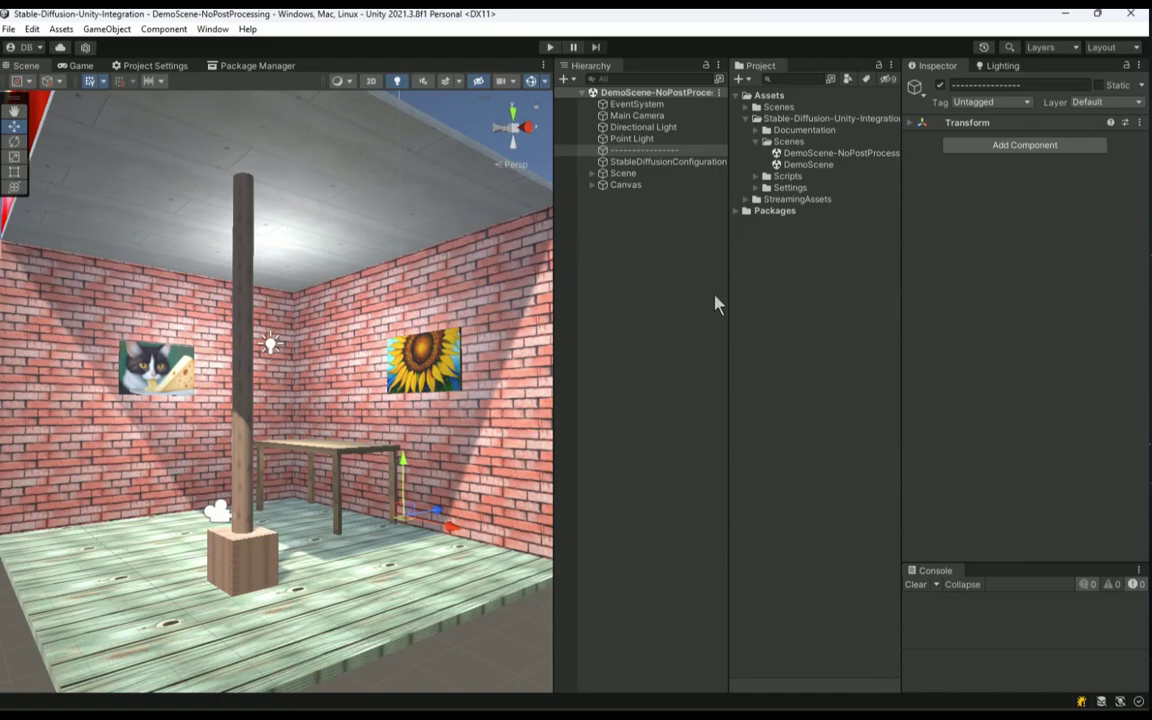
- Open DemoScene, expand Canvas and Scene in the Hierarchy, and select StableDiffusionConfiguration
left_click(783, 166)
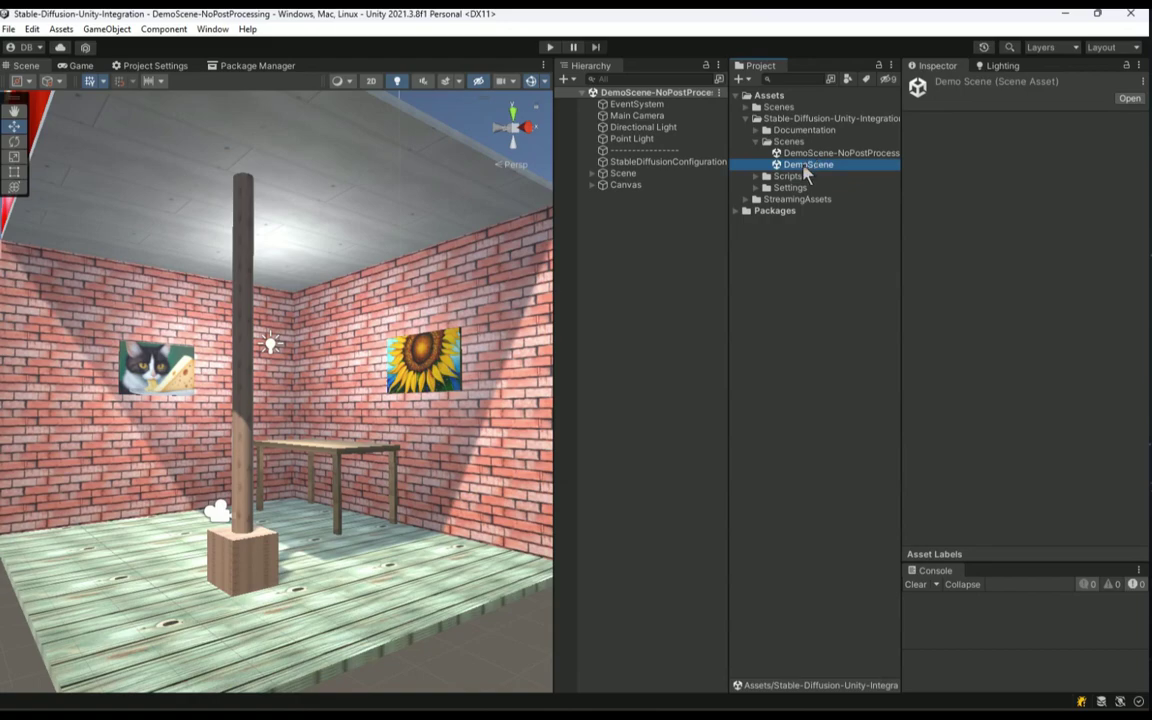
double_click(806, 166)
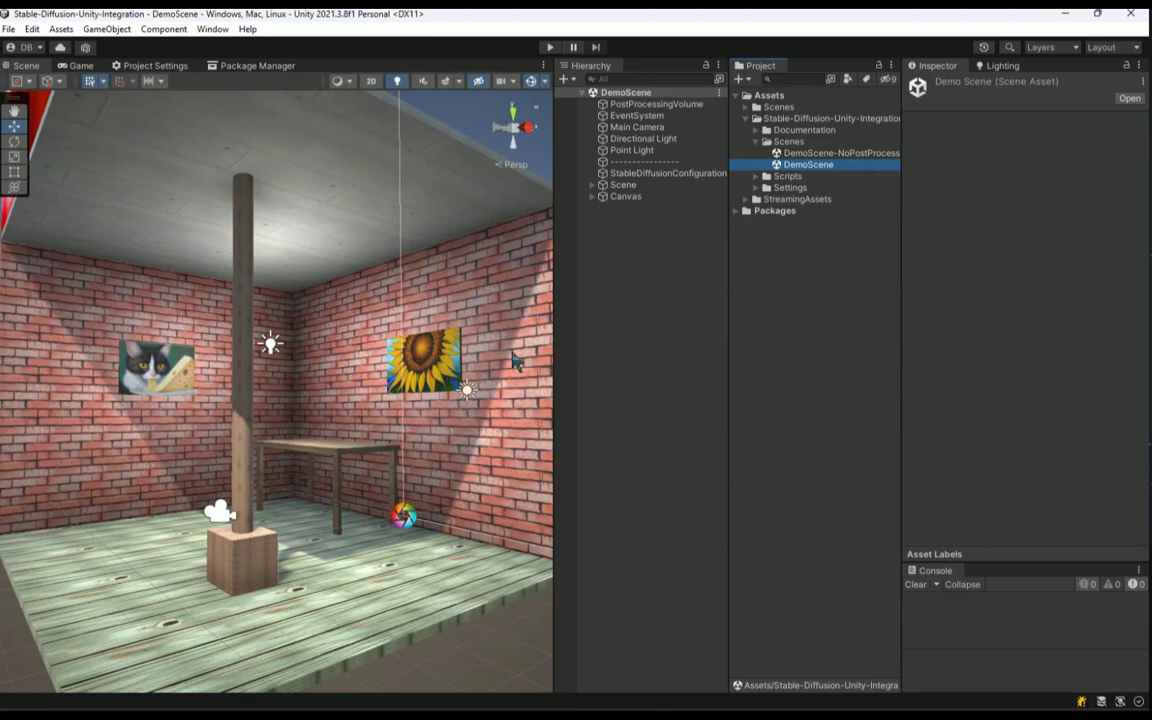
left_click(595, 198)
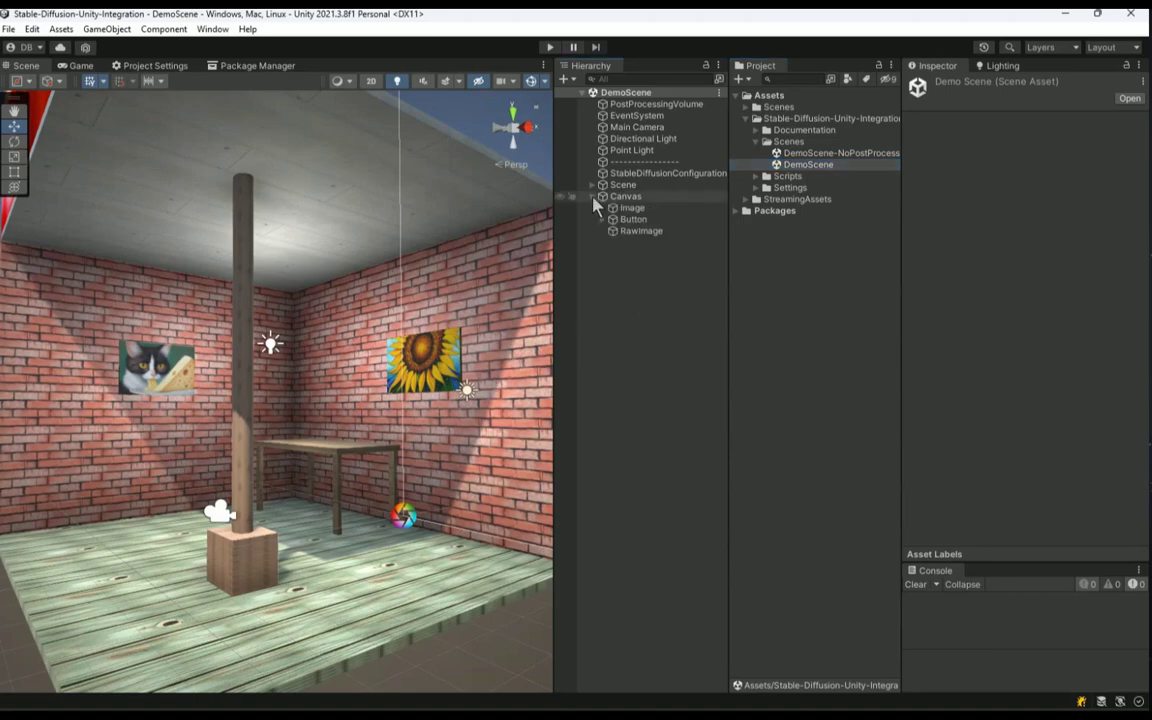
left_click(593, 187)
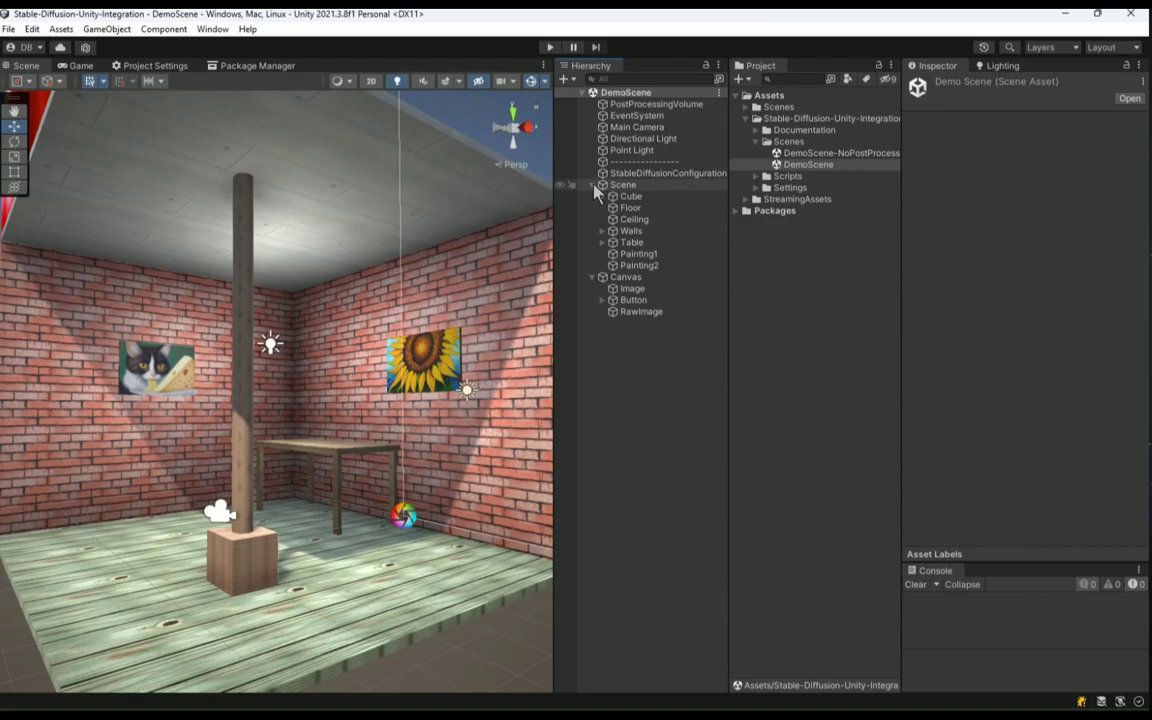
left_click(654, 174)
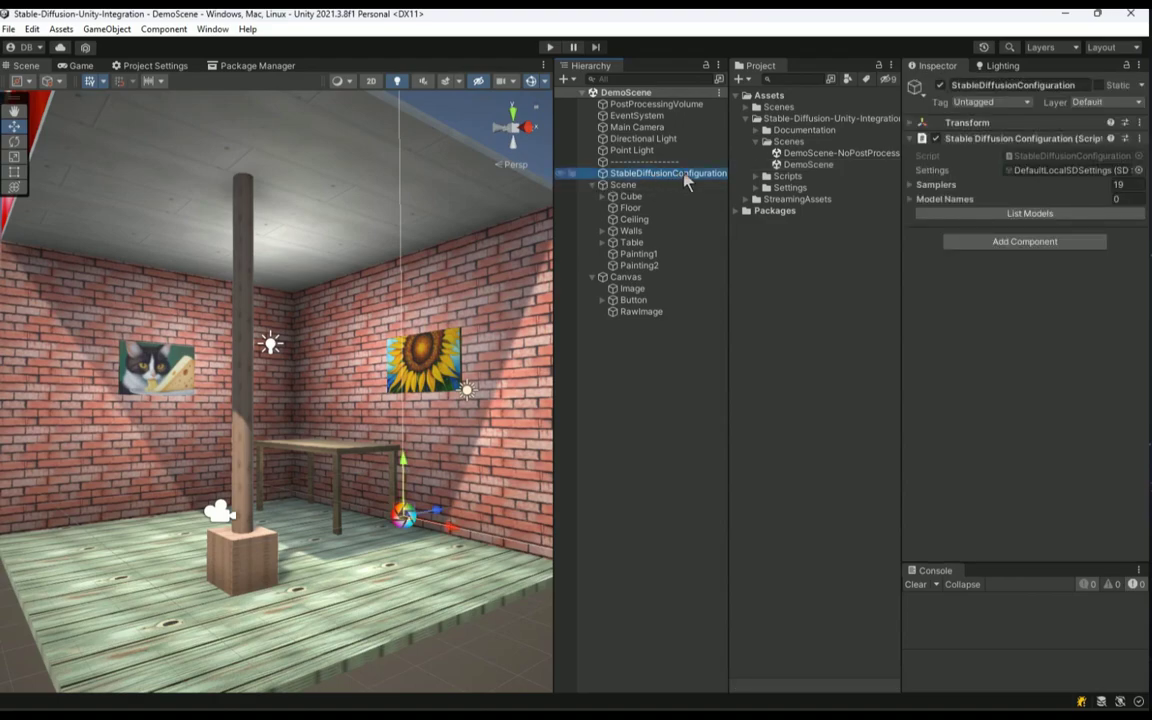
double_click(1055, 170)
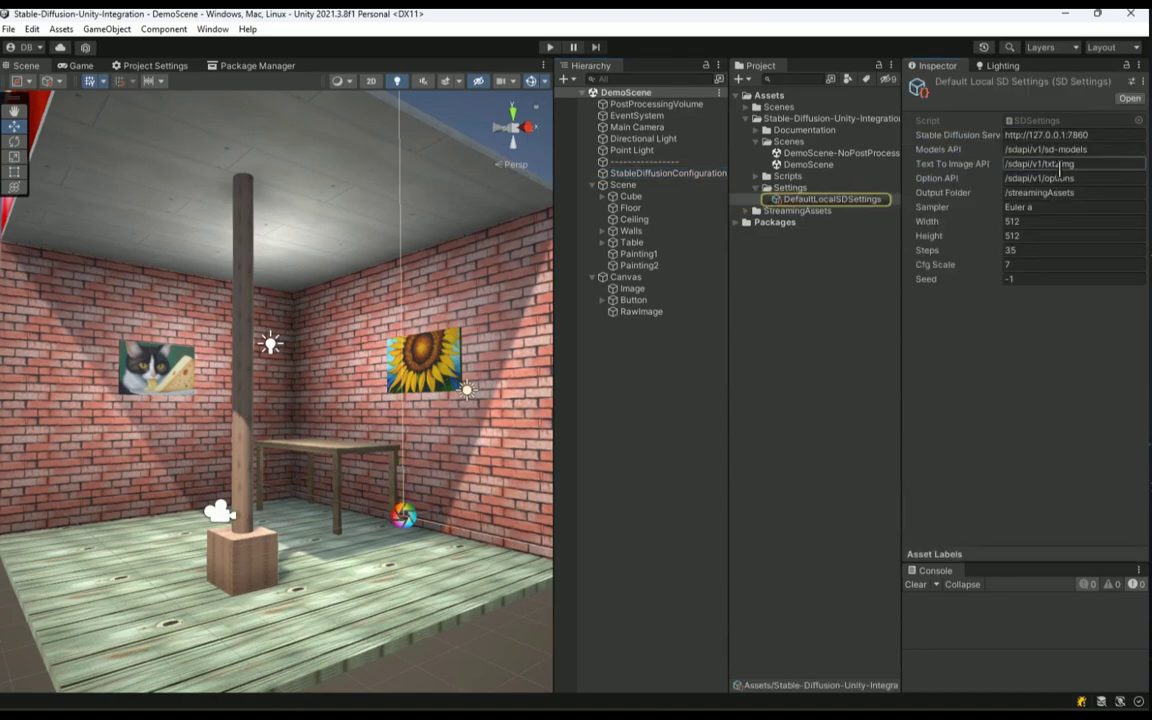
left_click(1072, 135)
left_click(1108, 134)
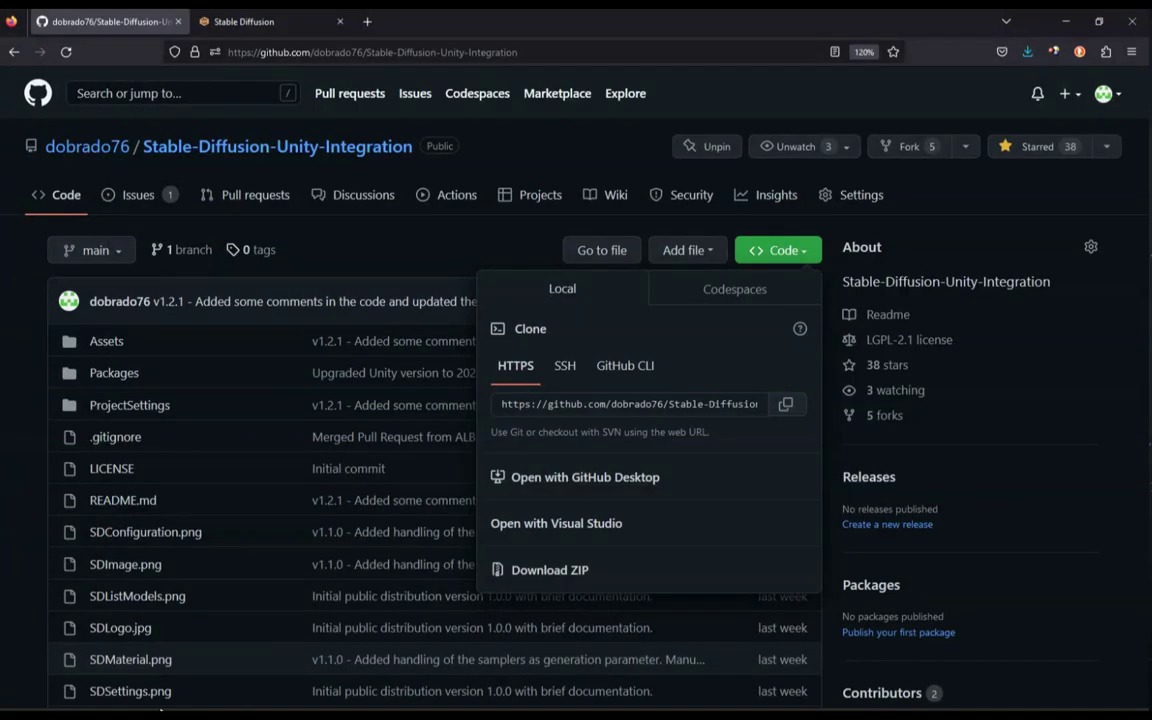
left_click(245, 21)
left_click(308, 52)
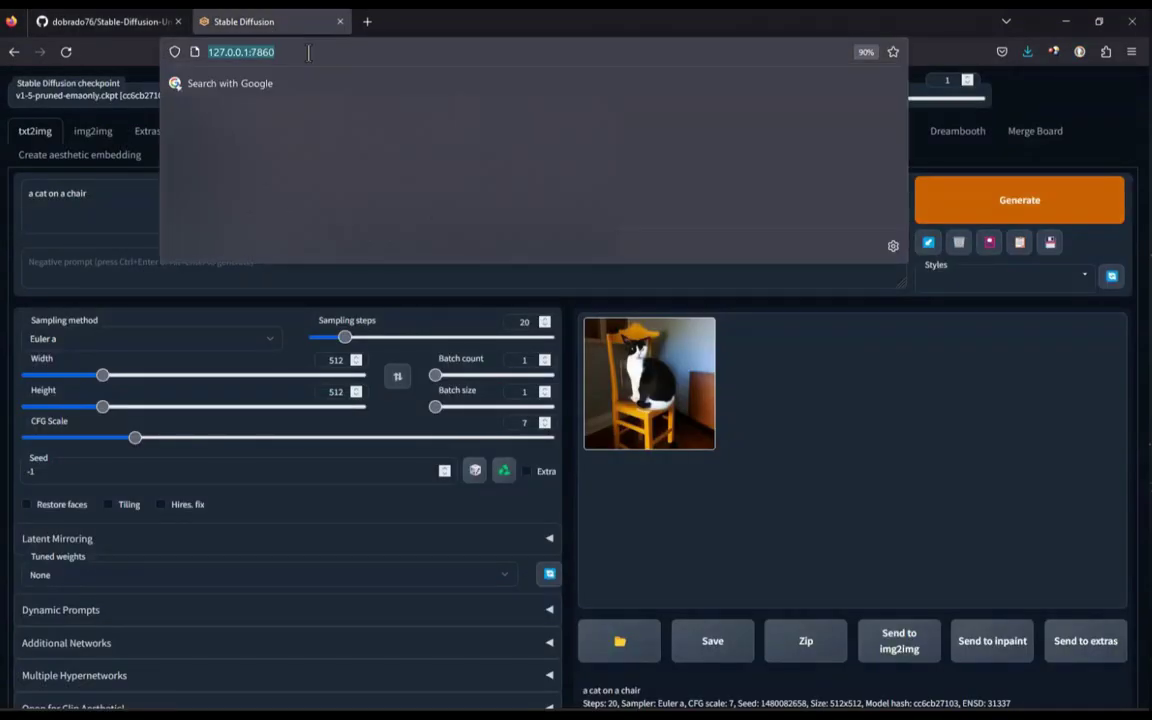
key("alt+Tab")
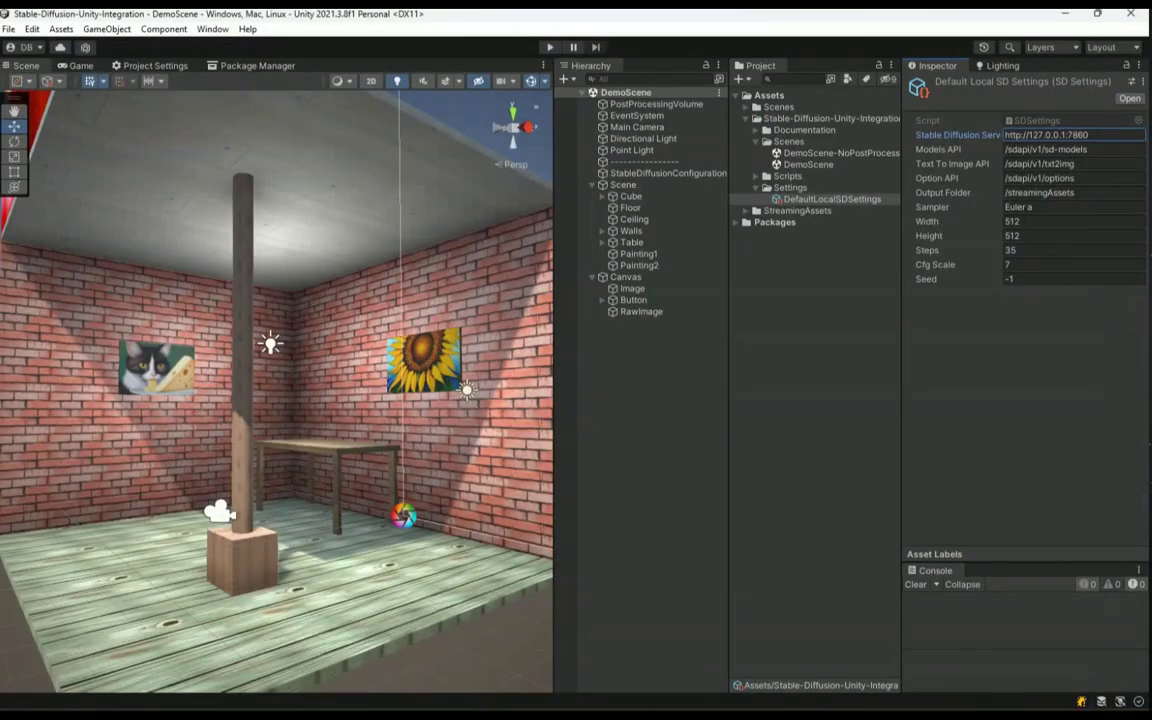
- Expand Model Names in StableDiffusionConfiguration and fetch the five models from the server
left_click(650, 174)
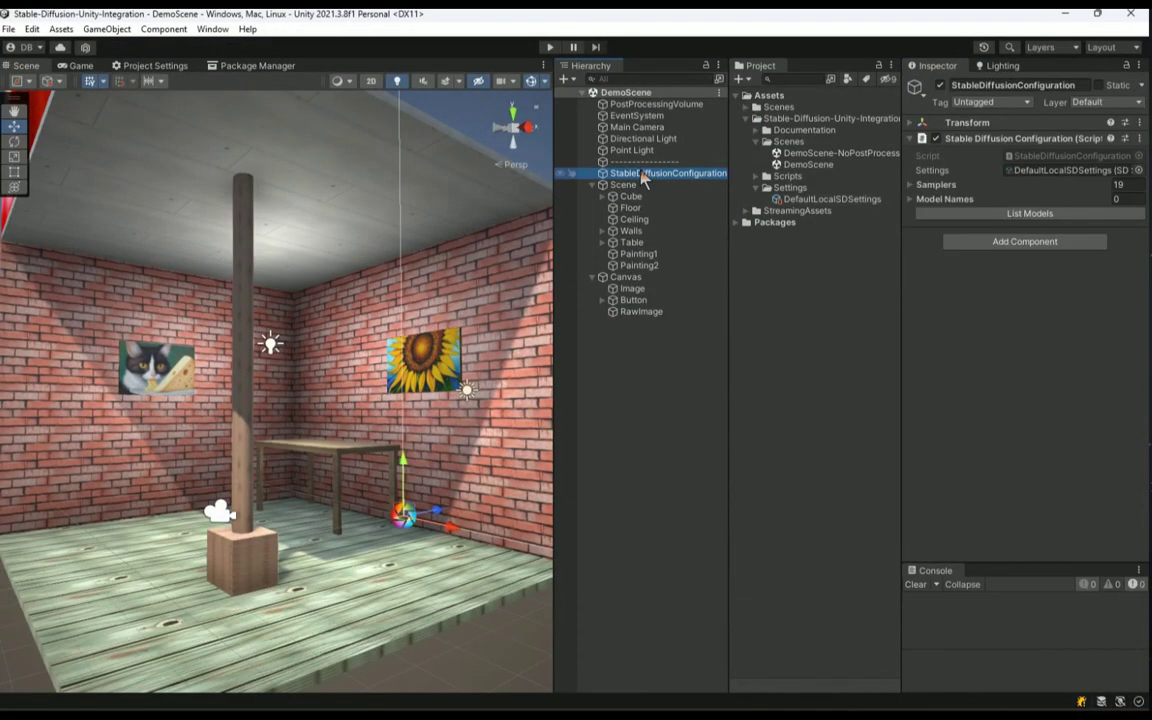
left_click(911, 200)
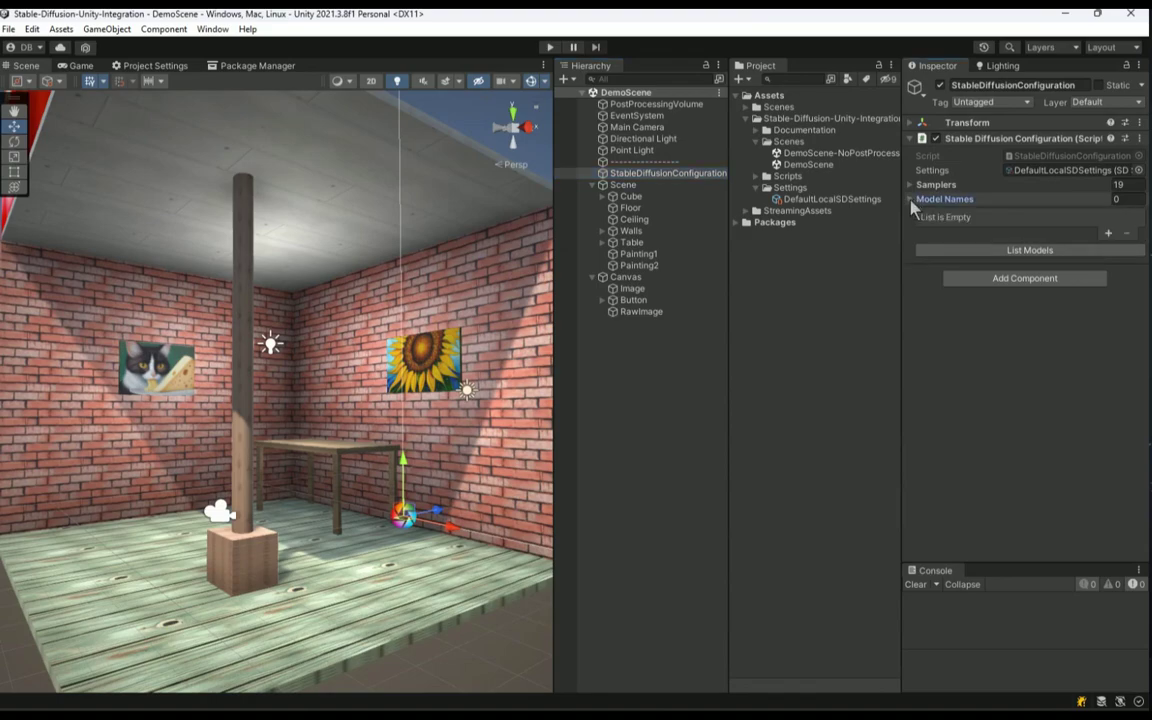
left_click(1024, 250)
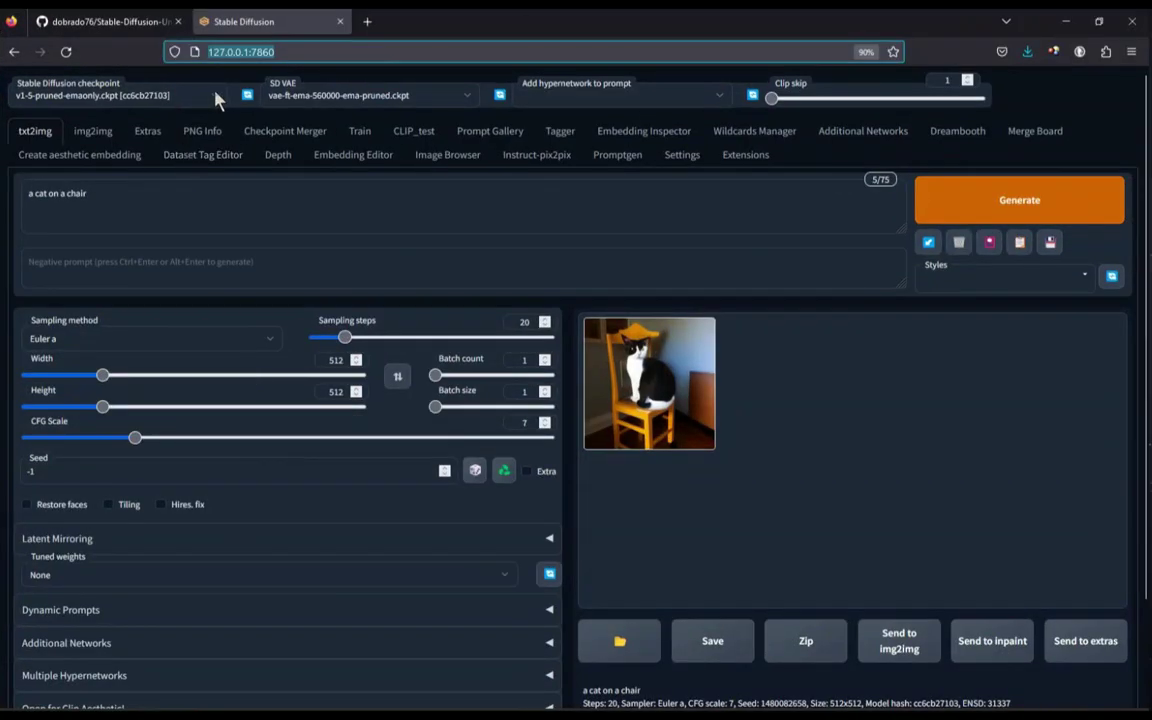
- Compare against the WebUI checkpoint list, then bring the server console forward
left_click(215, 94)
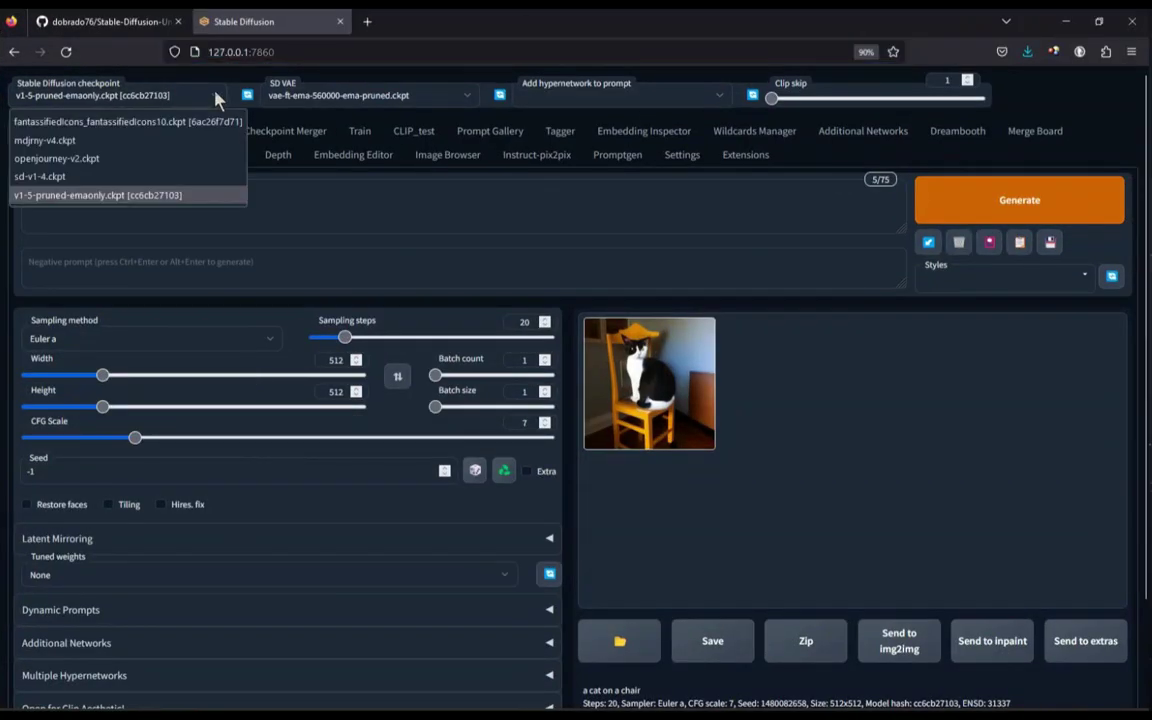
left_click(254, 697)
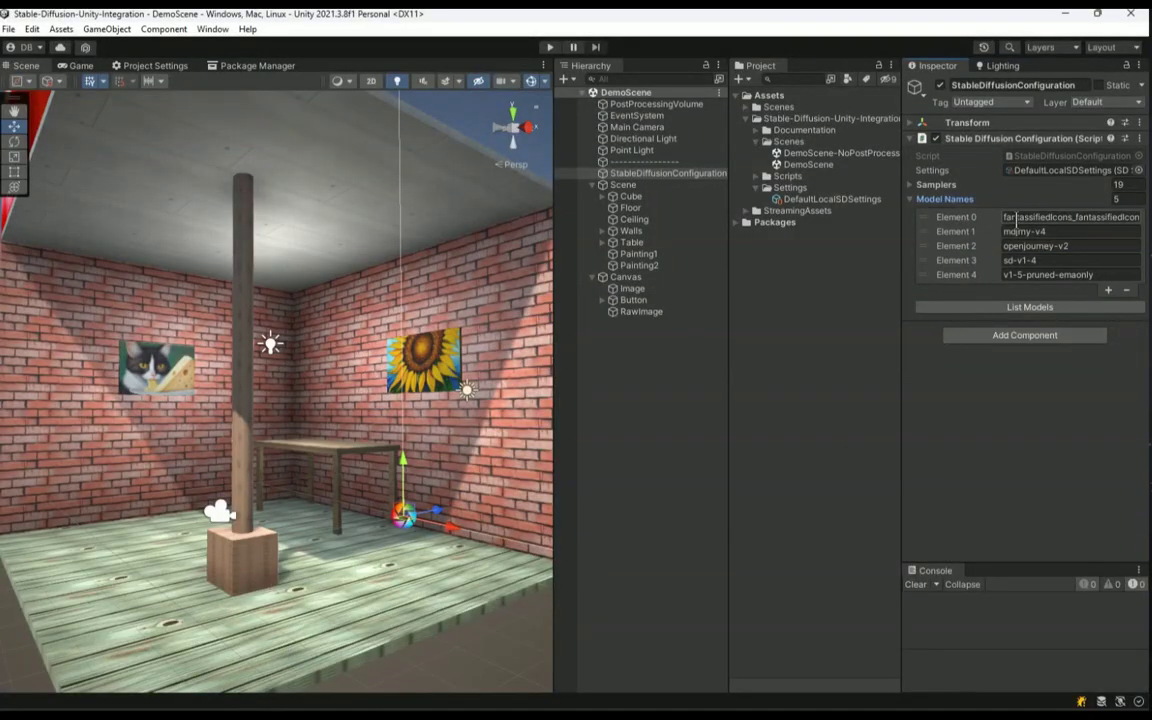
left_click(745, 690)
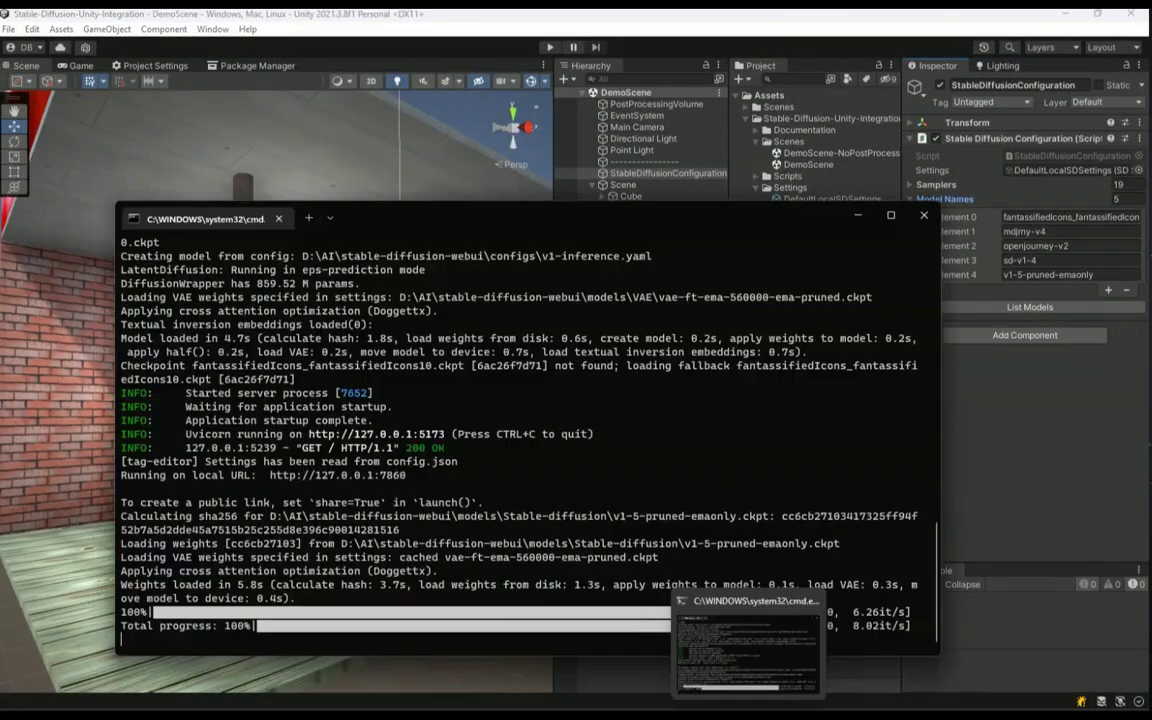
- Bring the Unity editor back in front of the Command Prompt console
left_click(467, 27)
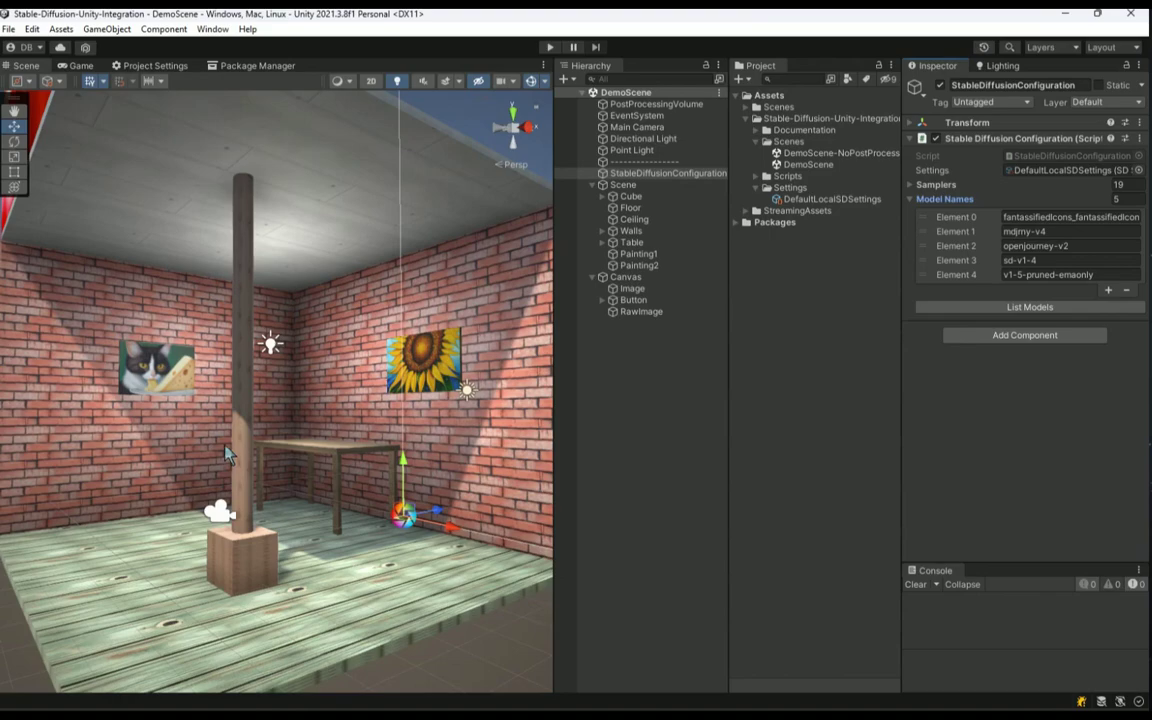
- Fly the scene camera to the cat painting and select Painting1
mouse_move(226, 452)
left_mouse_down("alt")
mouse_move(317, 443)
mouse_move(318, 463)
mouse_move(305, 430)
left_mouse_up("alt")
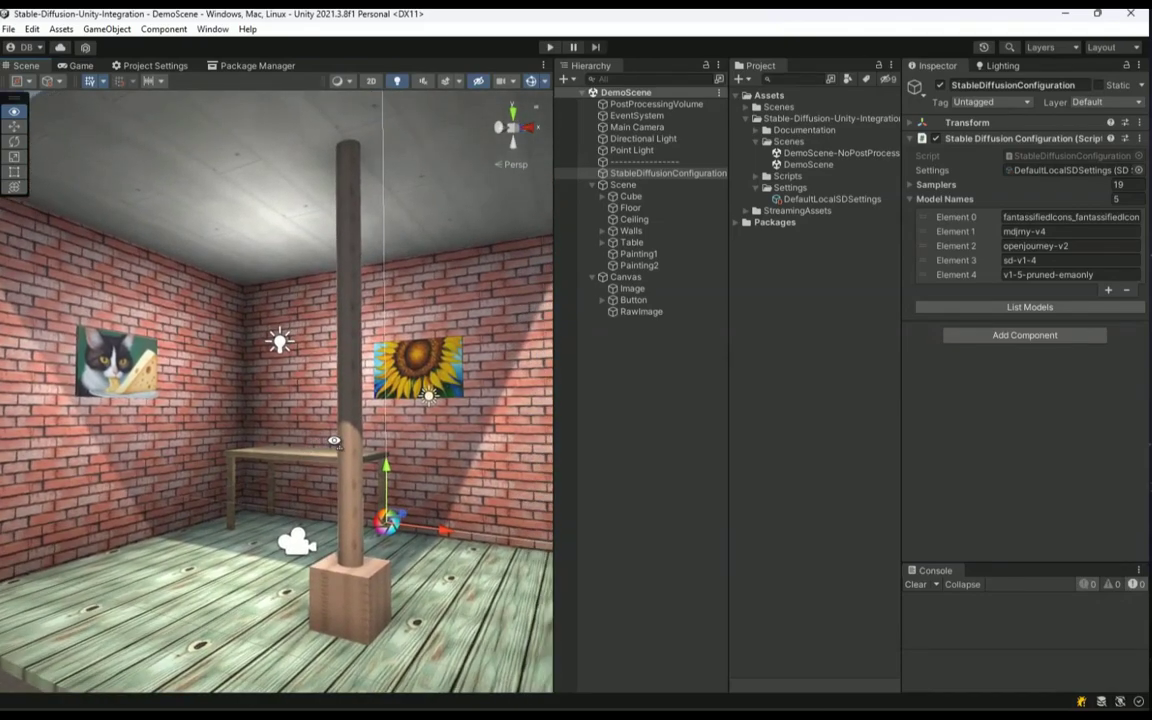
key("w")
right_click_drag(259, 379, 193, 362)
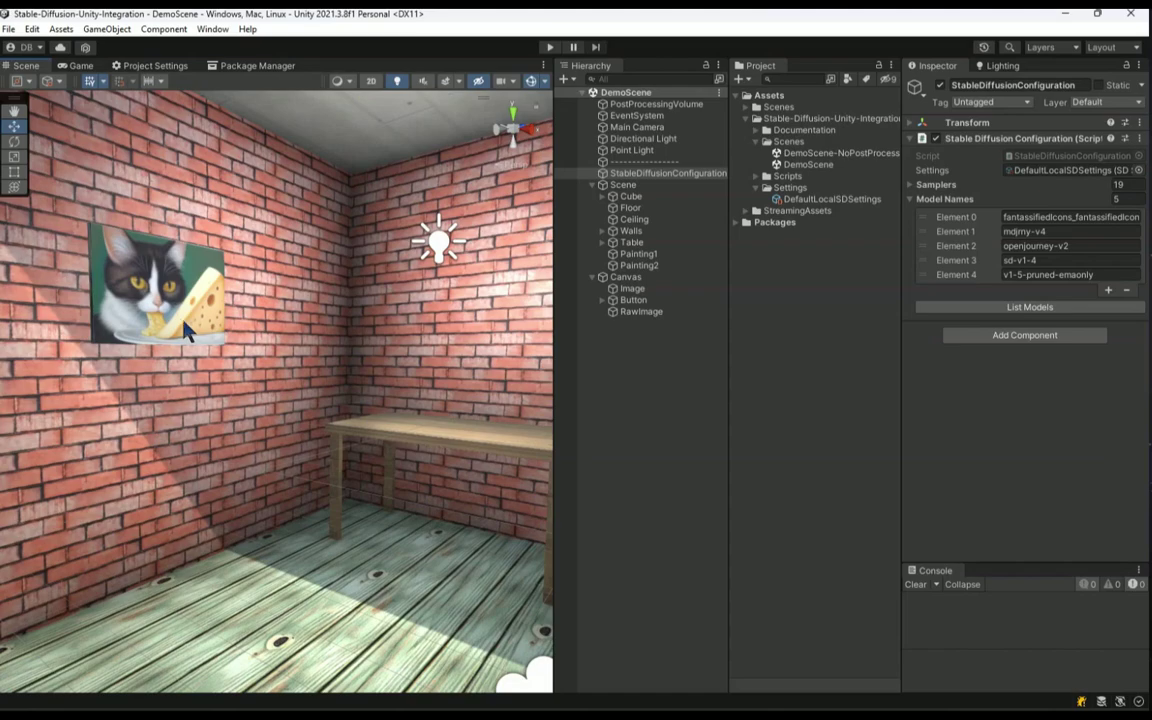
left_click(178, 321)
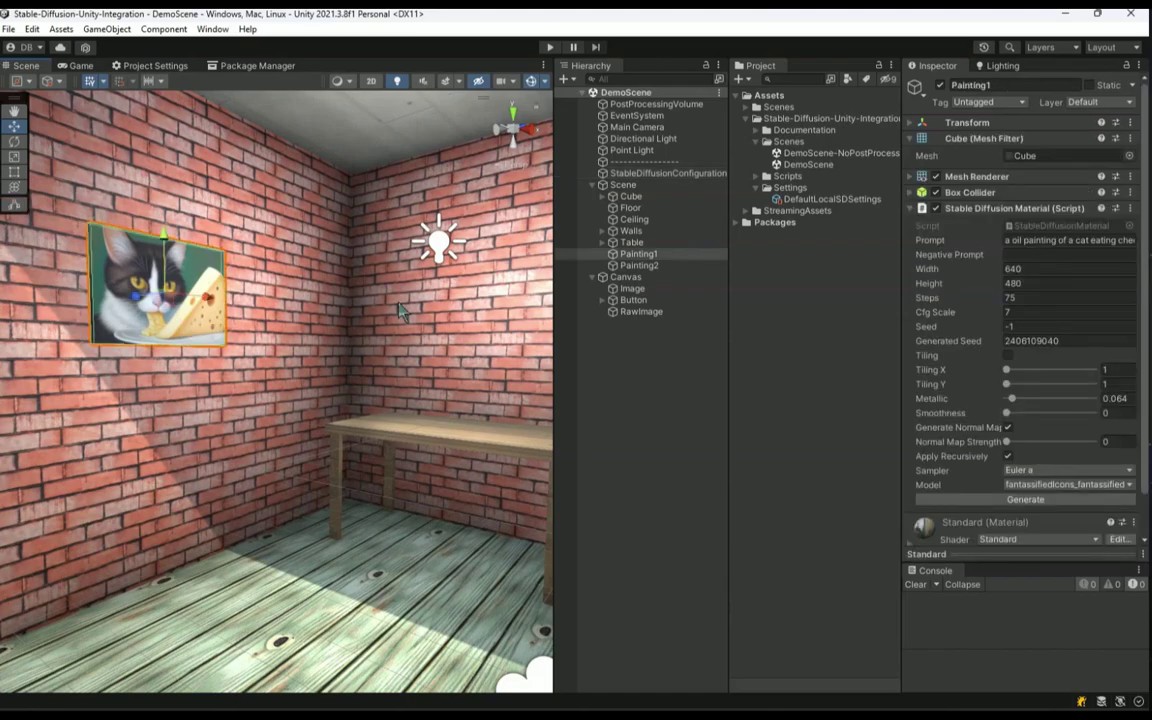
left_click(614, 258)
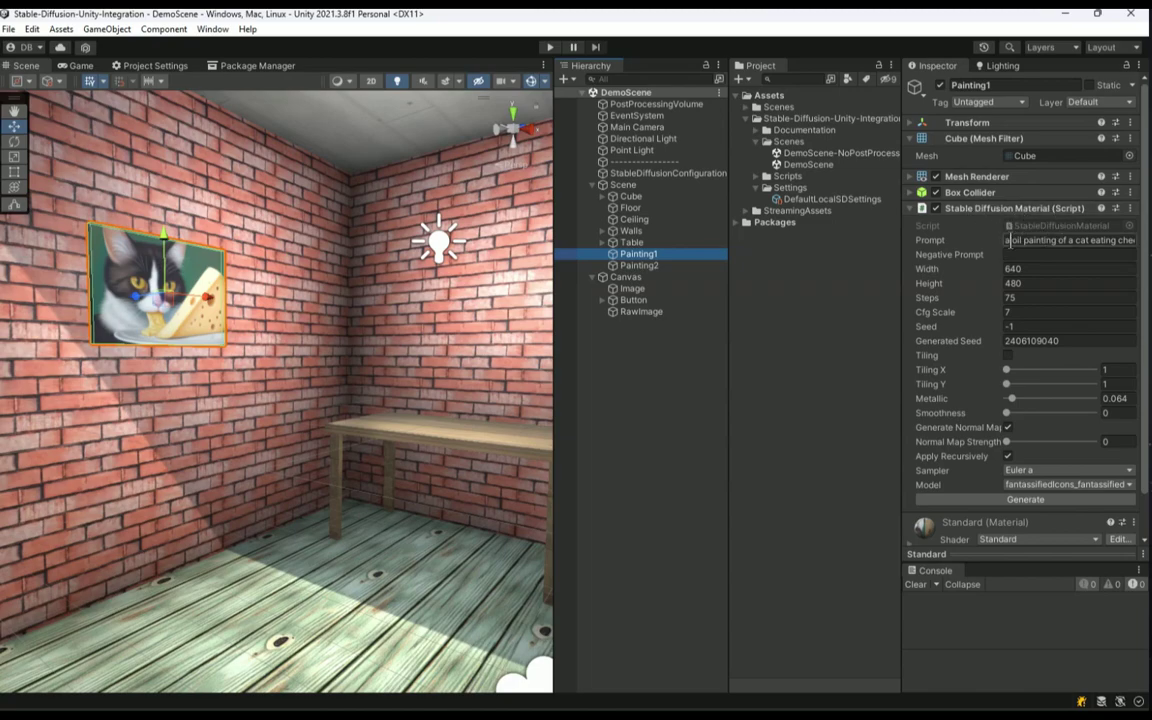
- Keep the Euler a sampler and switch Painting1's model to v1-5-pruned-emaonly
left_click(1009, 241)
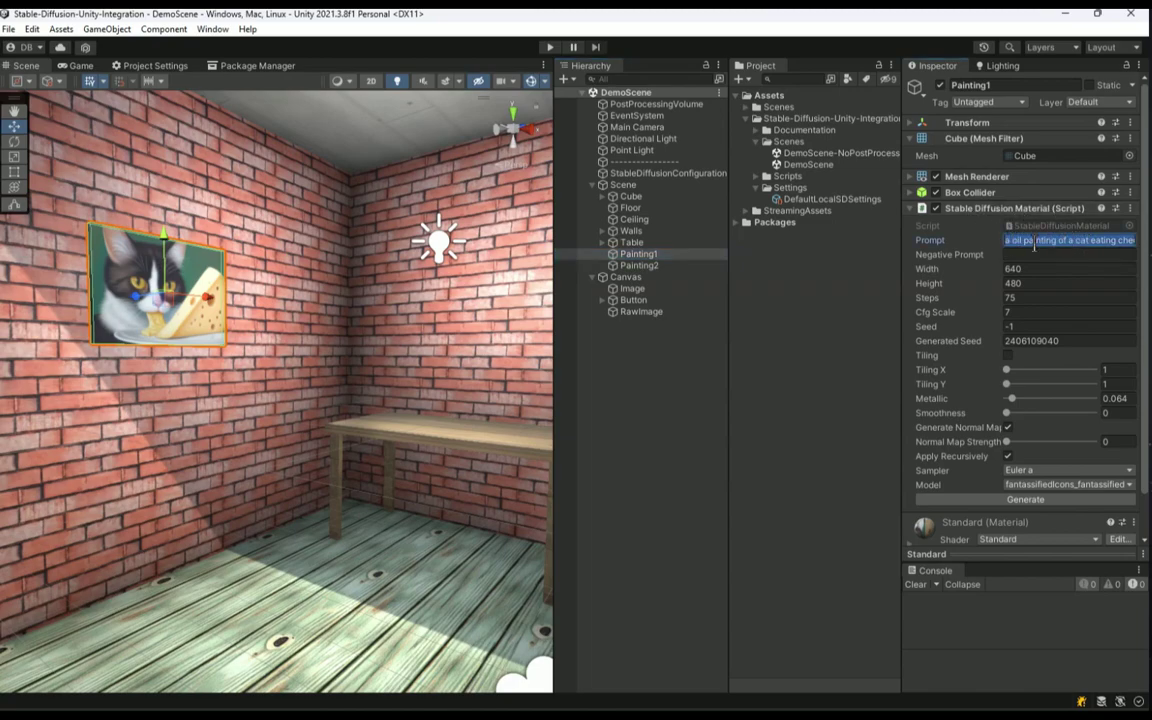
left_click(1030, 471)
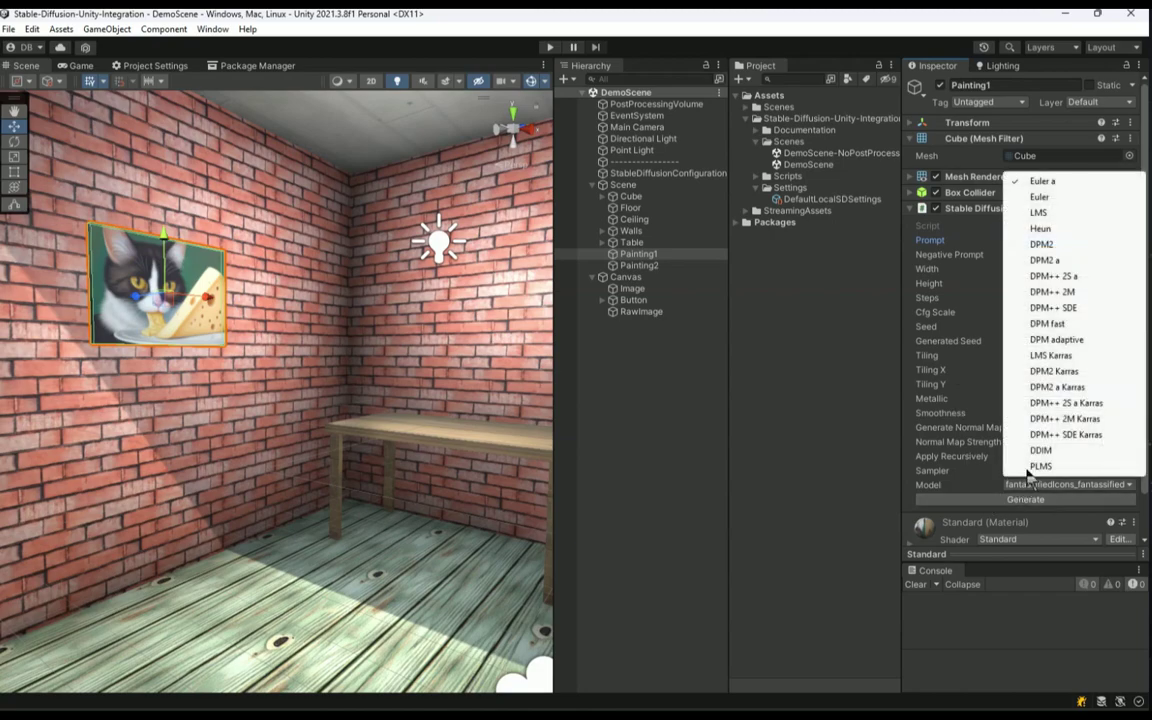
left_click(1047, 183)
left_click(1031, 485)
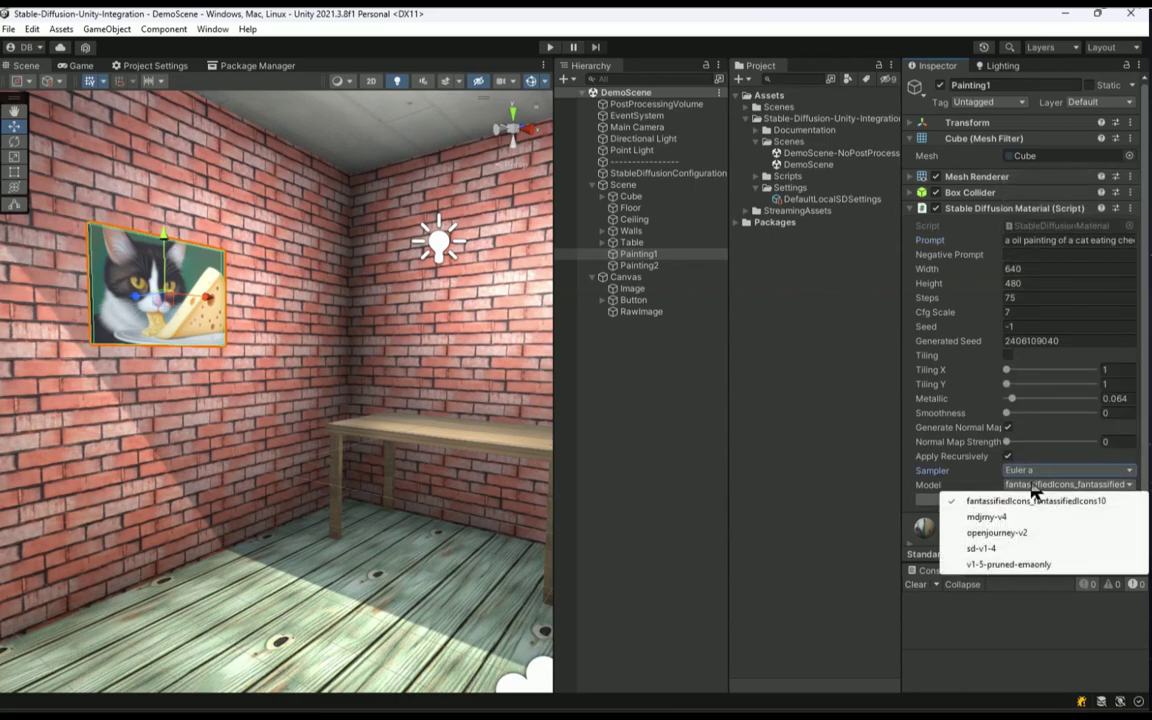
left_click(996, 566)
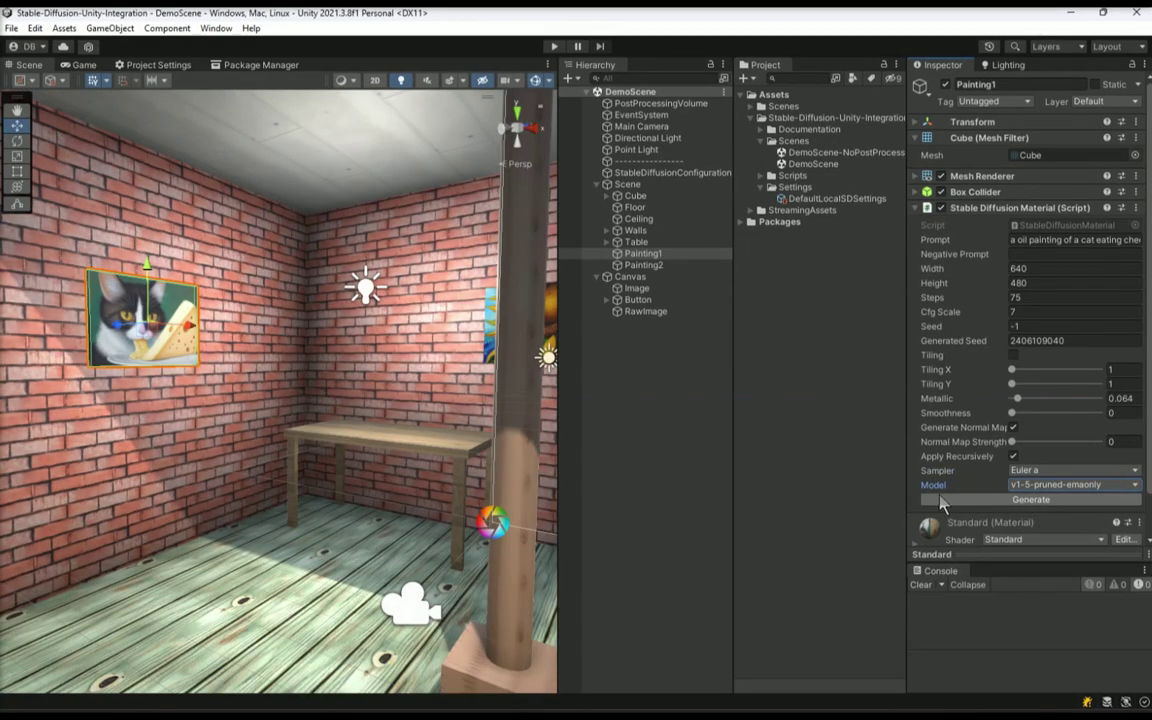
key("alt+Tab")
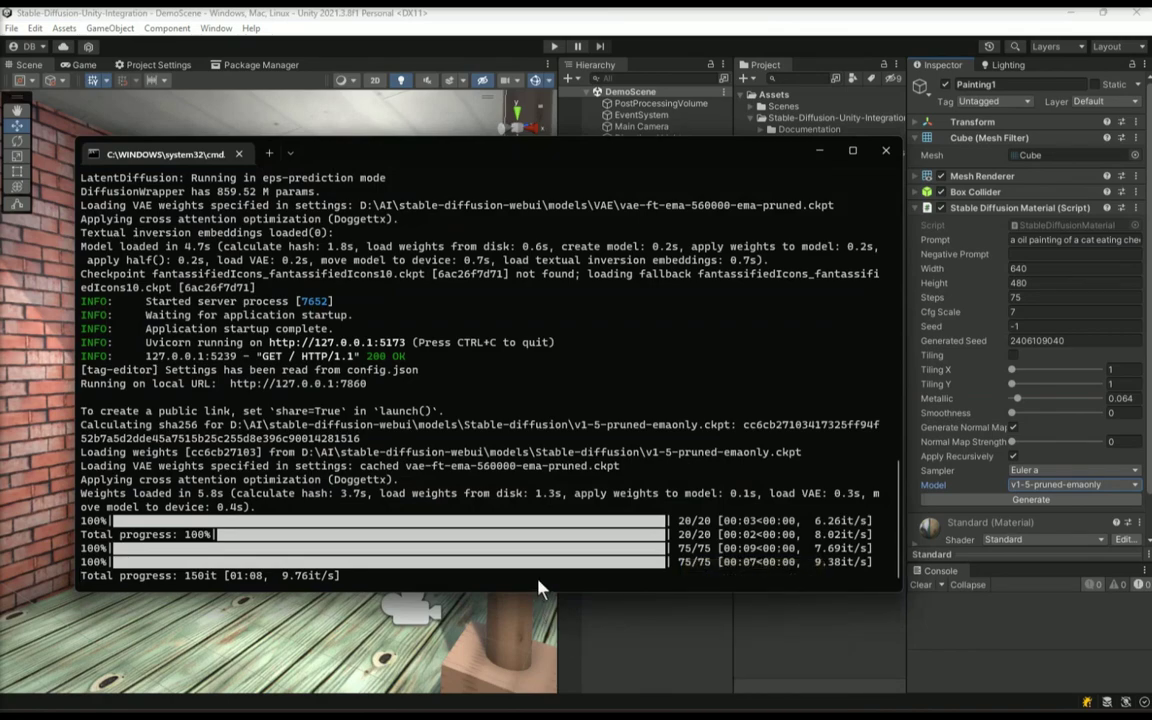
left_click(757, 621)
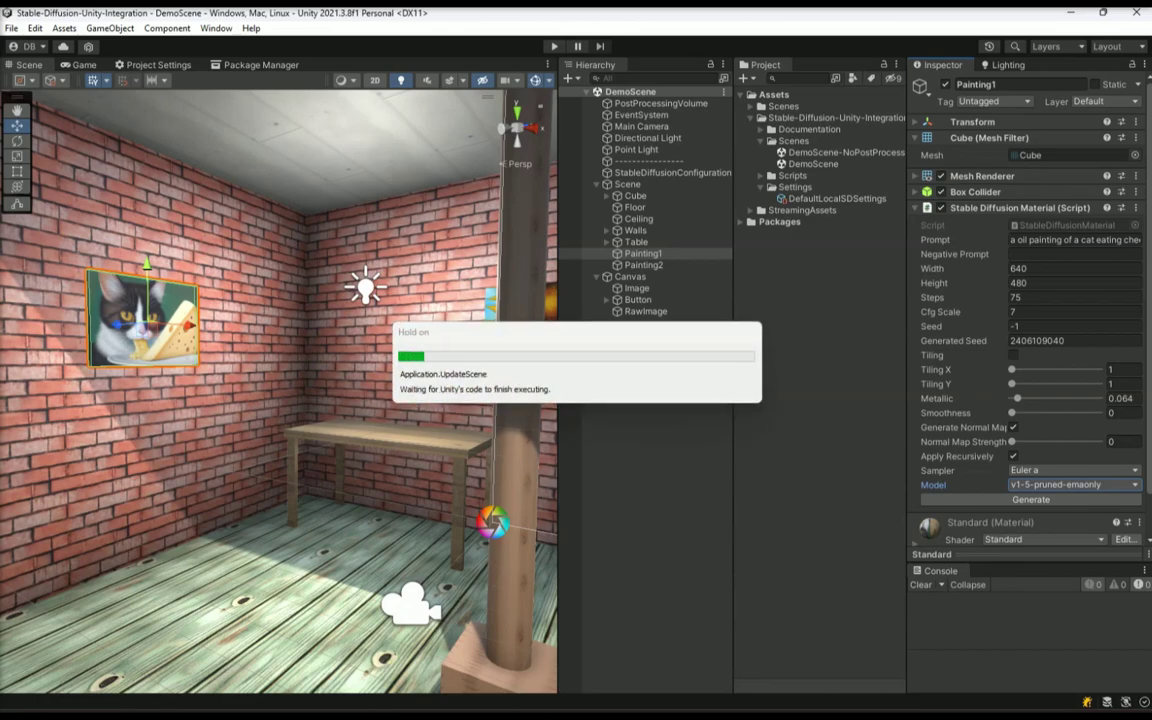
mouse_move(752, 712)
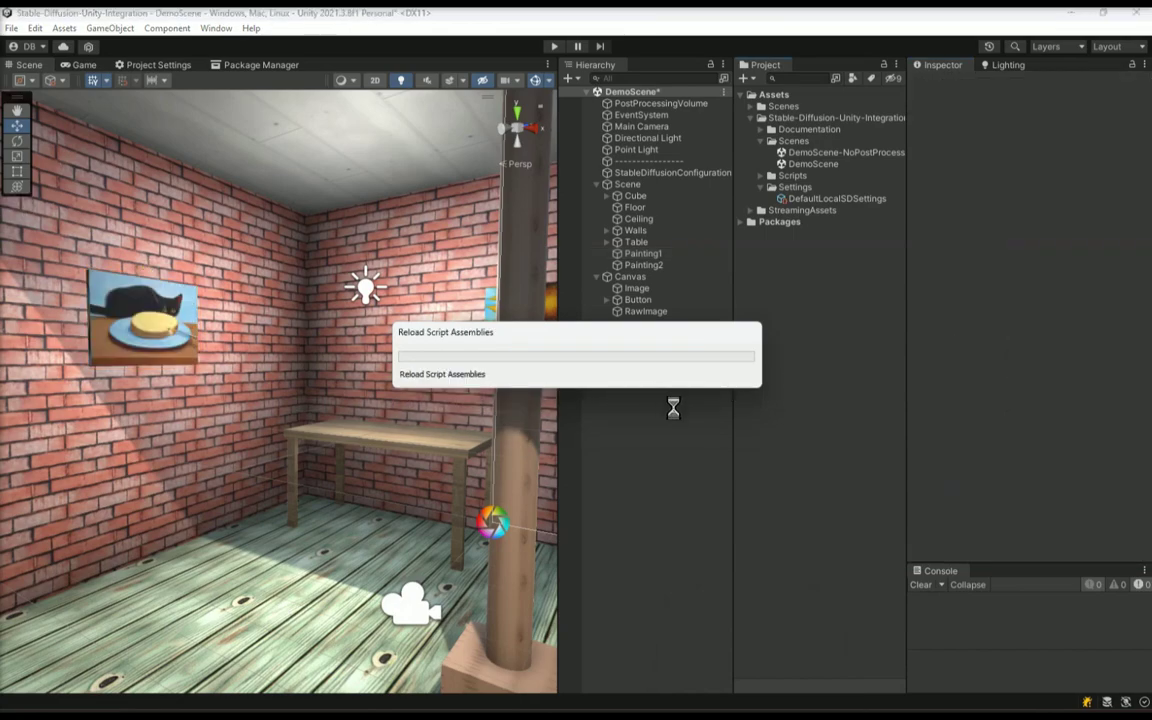
left_click(146, 337)
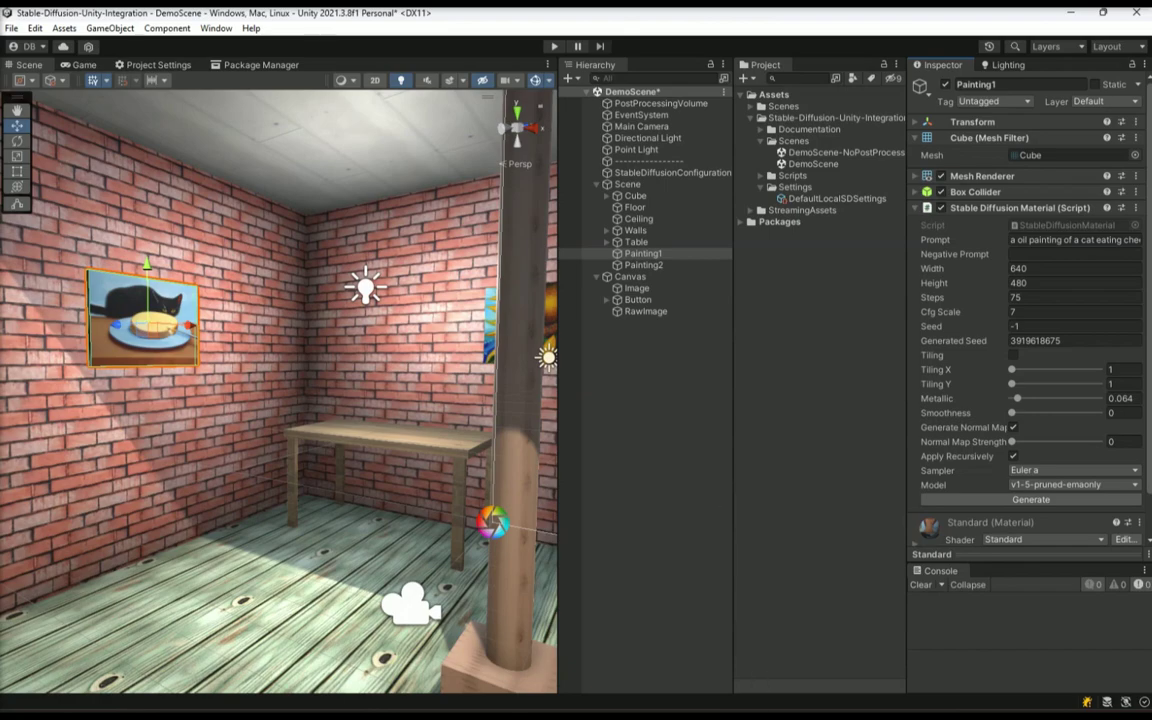
- Bring the Stable Diffusion console to the front to watch the new 75-step generation progress
left_click(752, 712)
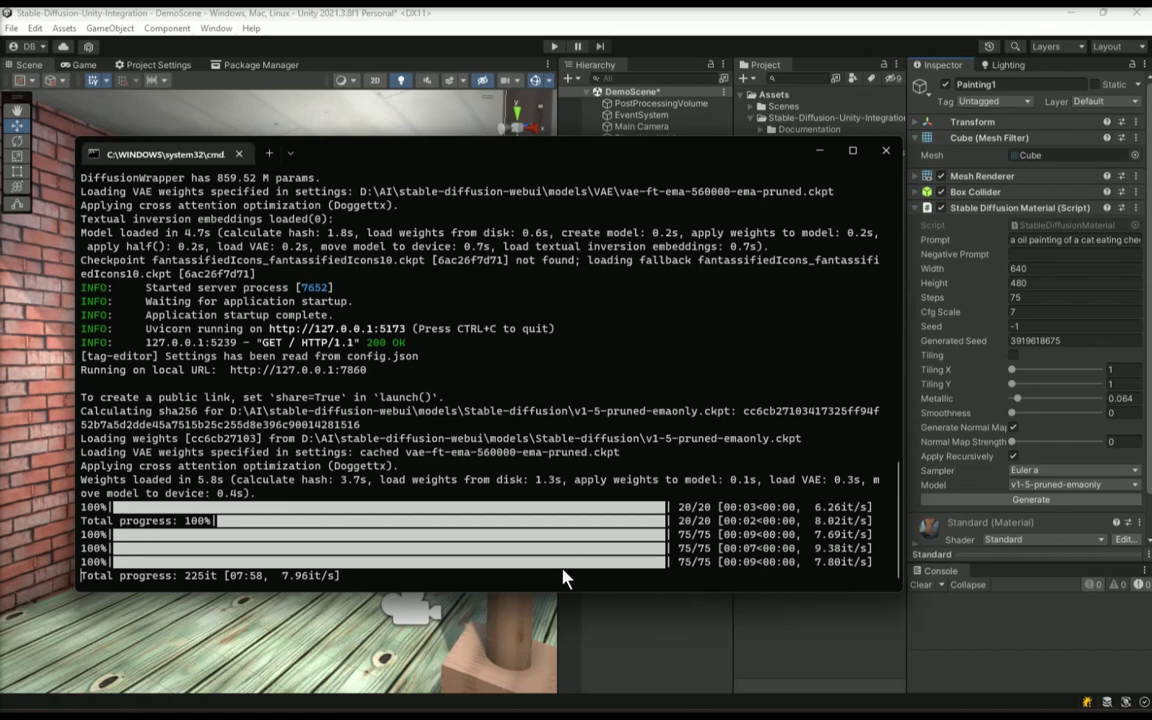
left_click(710, 616)
mouse_move(752, 712)
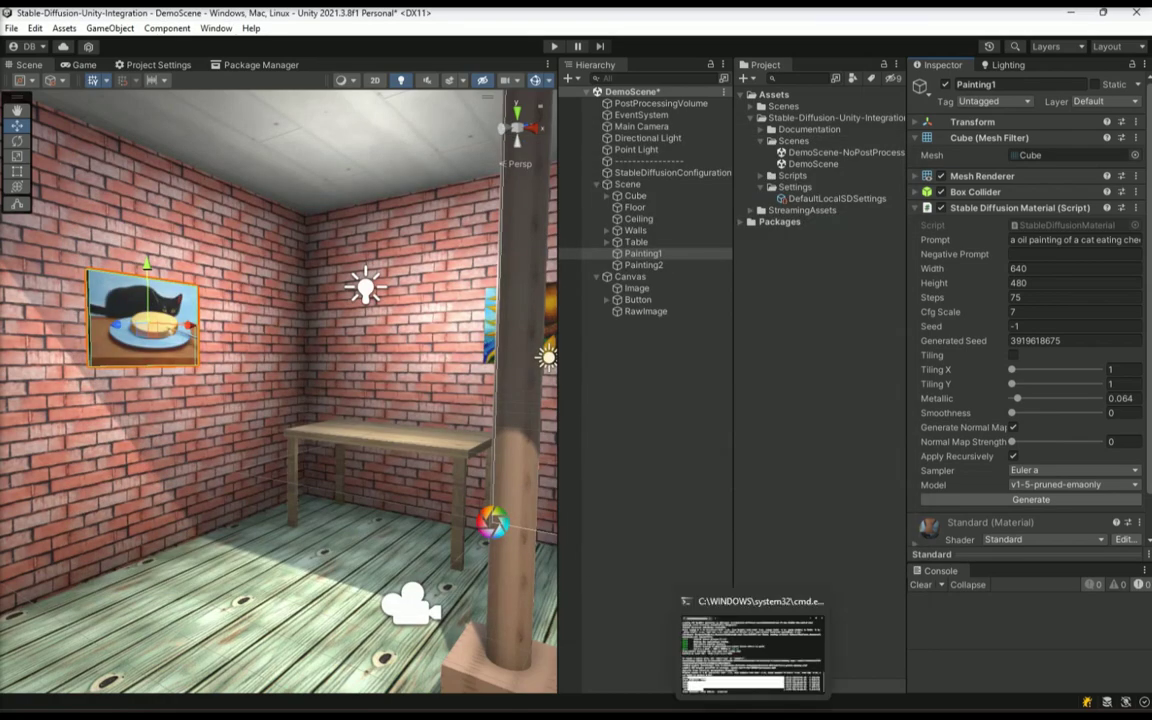
left_click(752, 648)
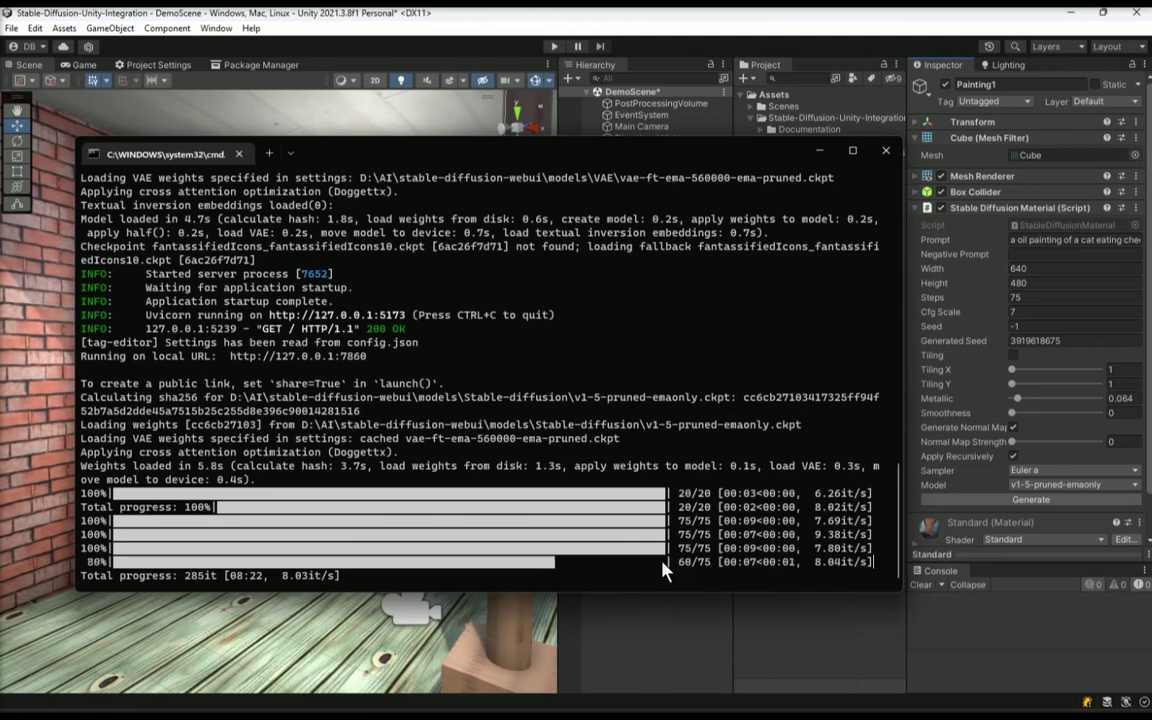
- Back in Unity, select the Walls object, briefly expanding it to look at Wall1
left_click(699, 625)
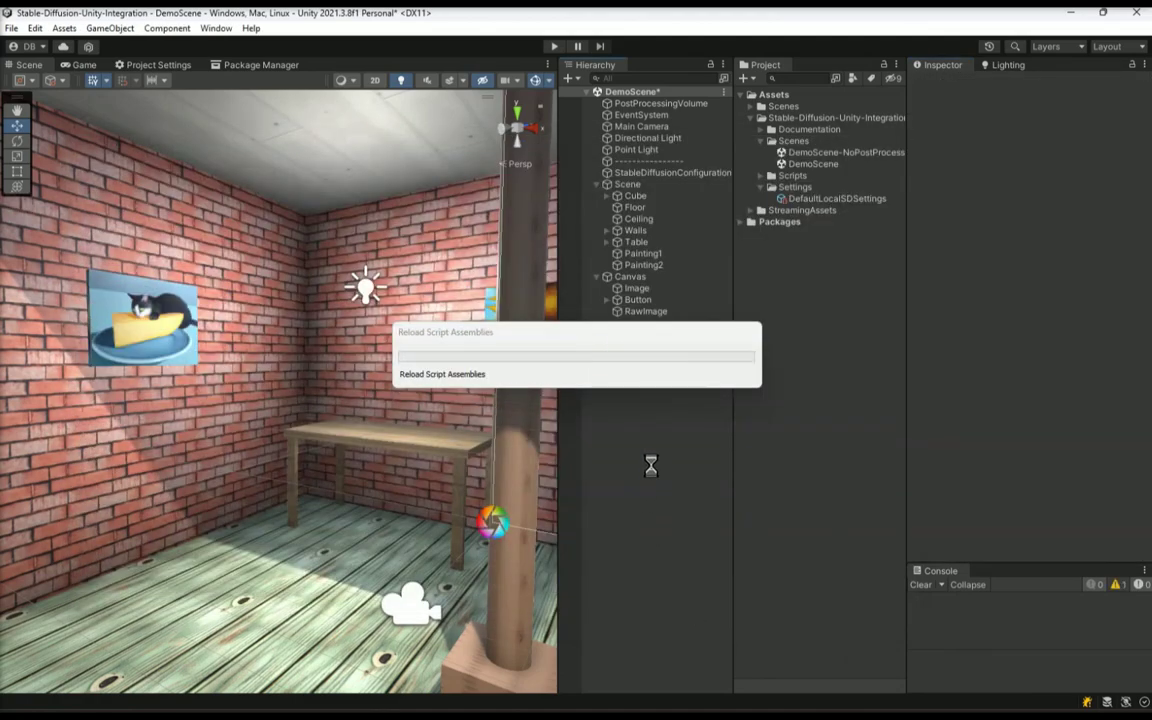
mouse_move(413, 408)
right_mouse_down()
mouse_move(300, 410)
mouse_move(470, 408)
mouse_move(416, 407)
right_mouse_up()
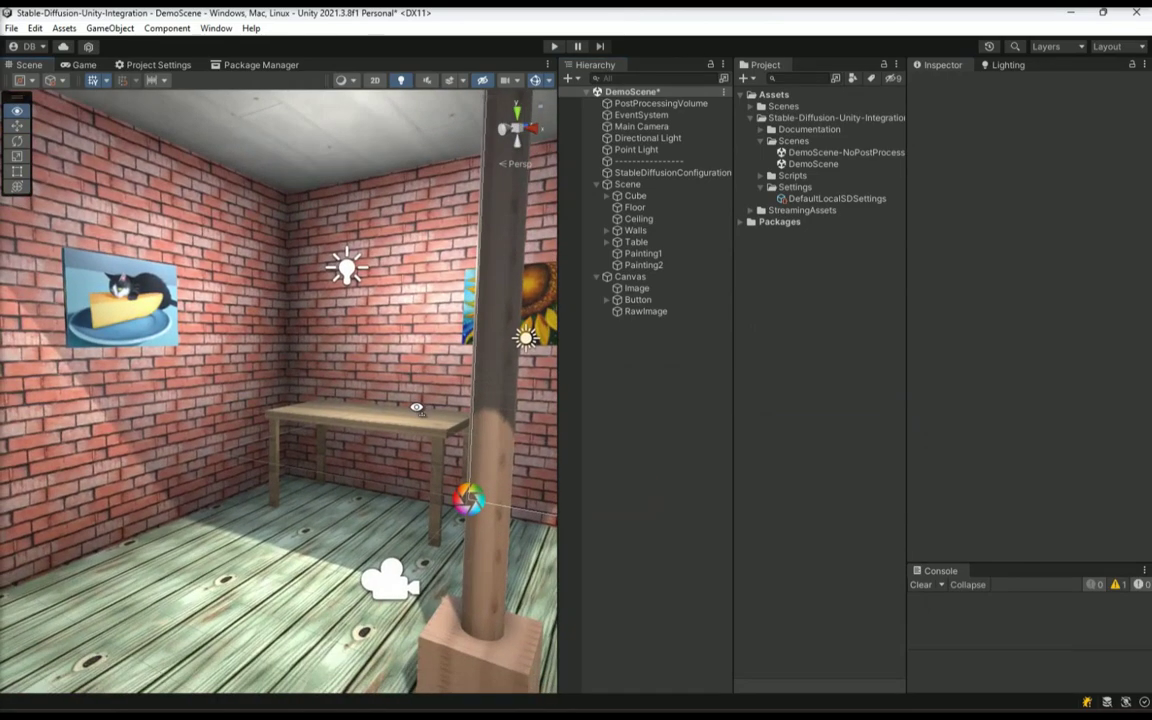
left_click(630, 231)
left_click(607, 231)
left_click(643, 243)
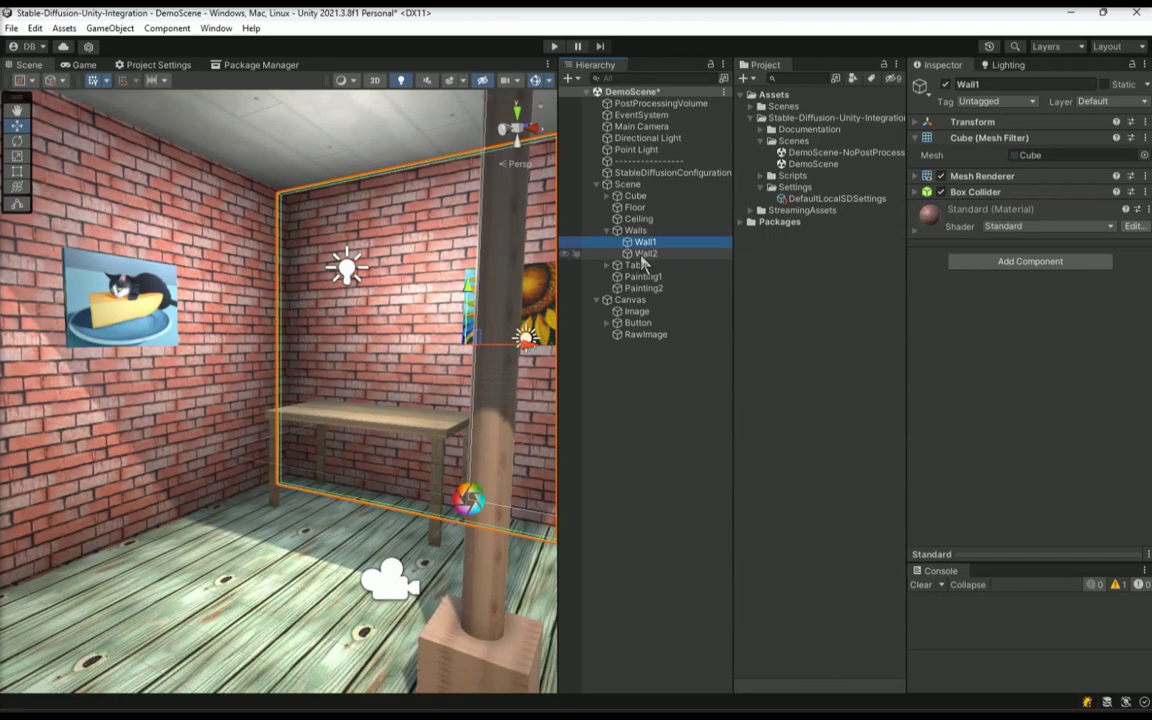
left_click(635, 231)
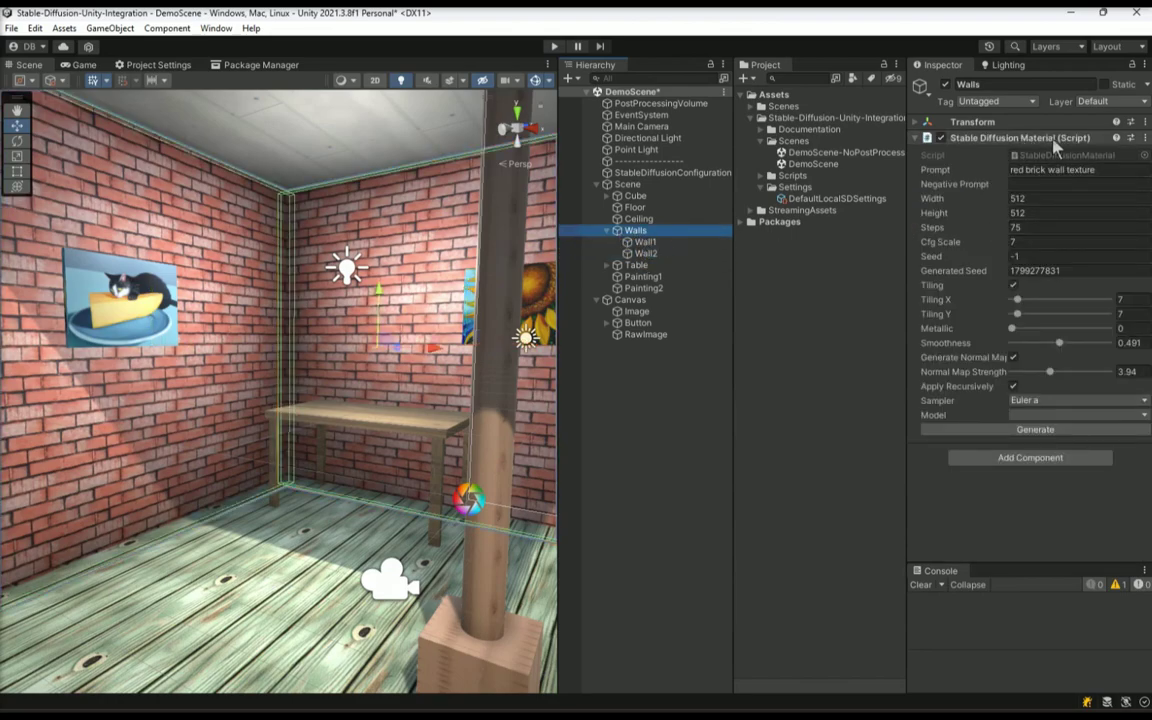
- Set the Walls model to v1-5-pruned-emaonly and change its prompt to 'cinder block wall texture'
left_click(1040, 414)
left_click(1015, 494)
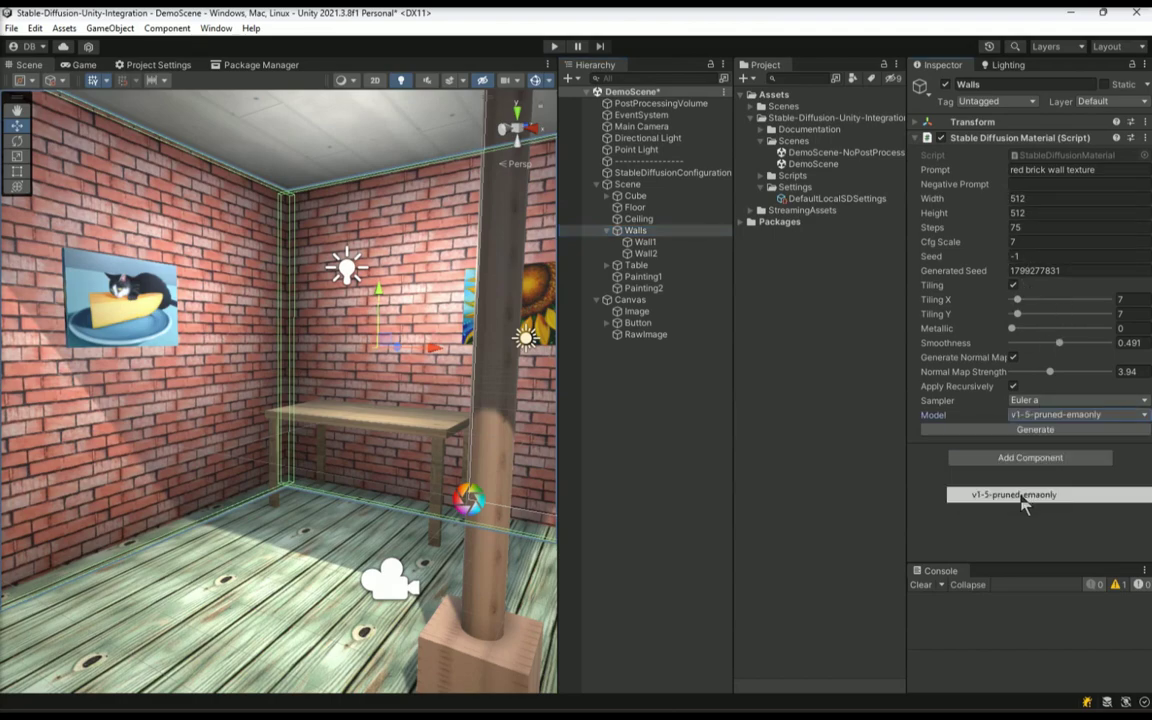
left_click(1060, 170)
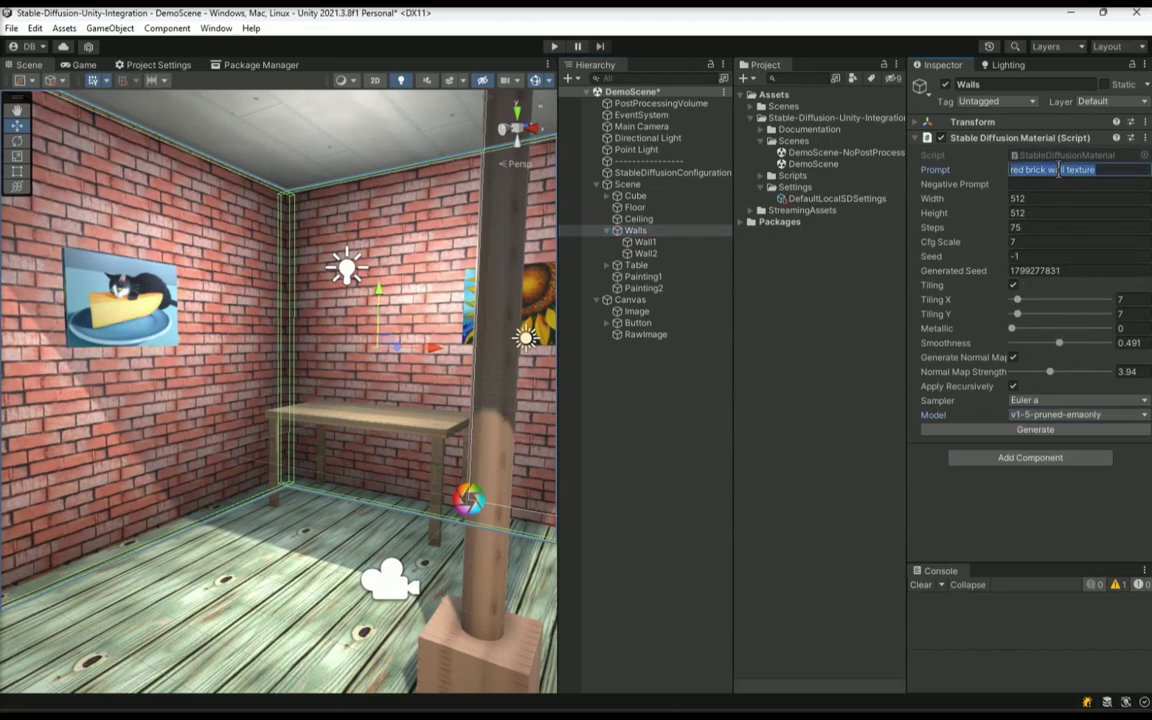
key("Home")
type("cinder")
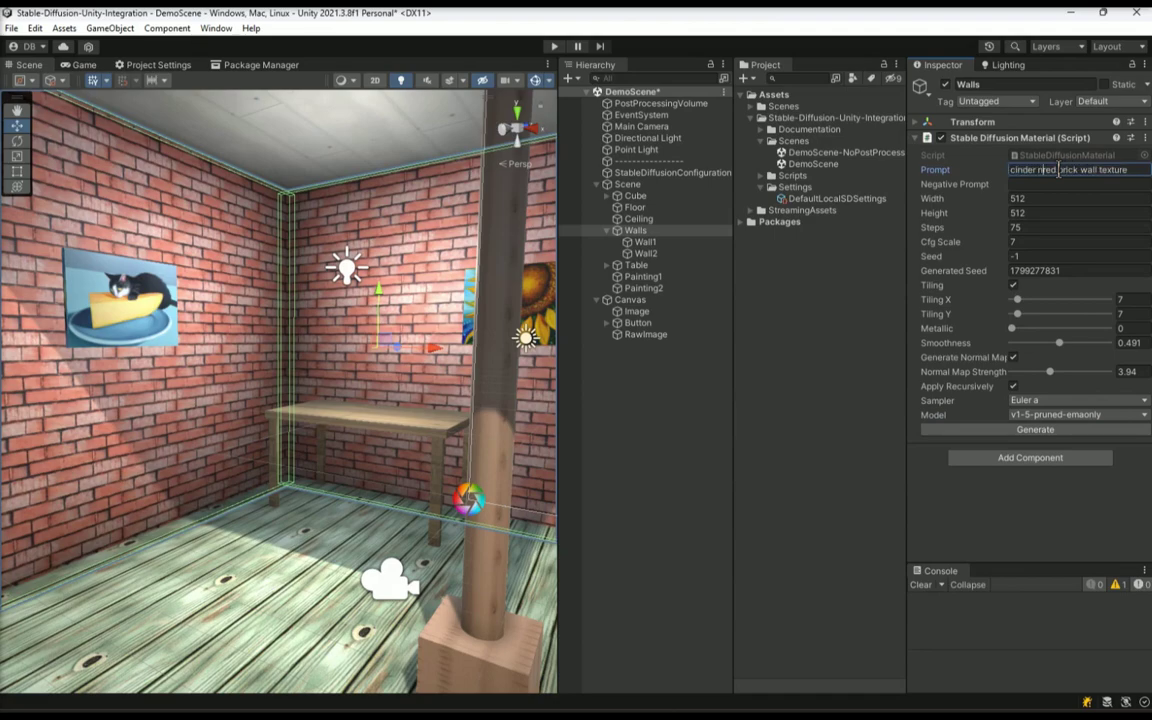
key("BackSpace")
type("block")
key("Delete")
key("Delete")
key("Delete")
key("Delete")
key("Delete")
key("Delete")
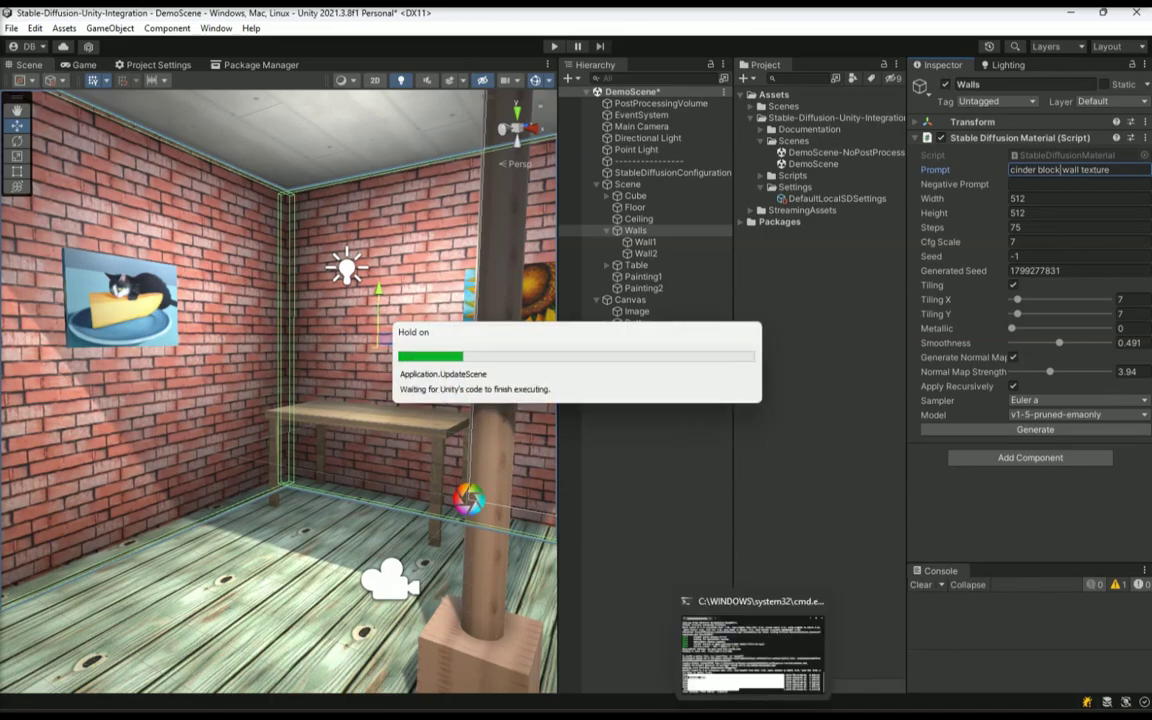
- After generation finishes, reselect Walls and lower its material Tiling X and Y to 3
key("alt+Tab")
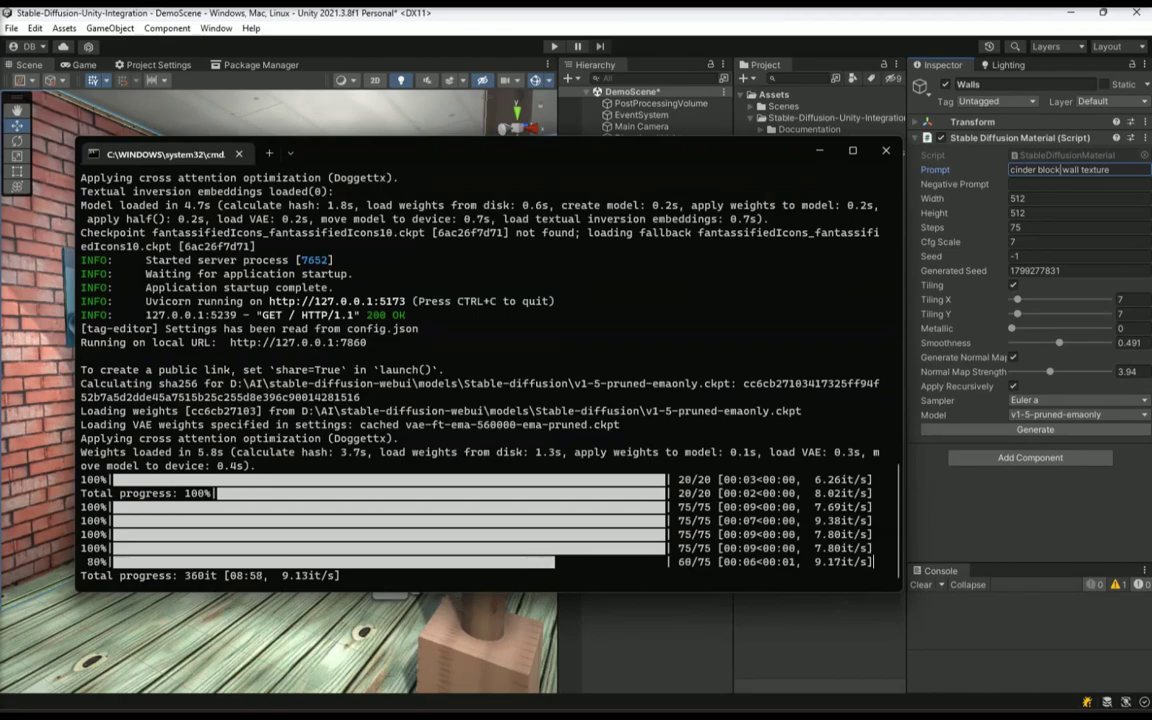
key("alt+Tab")
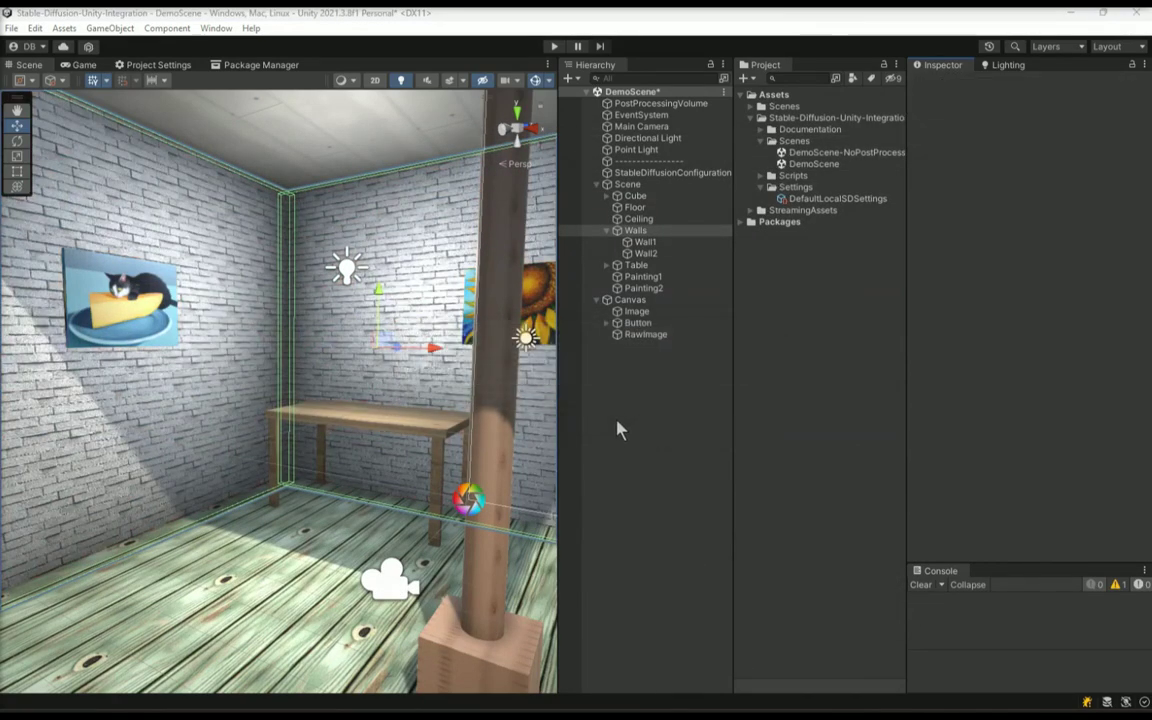
left_click(636, 231)
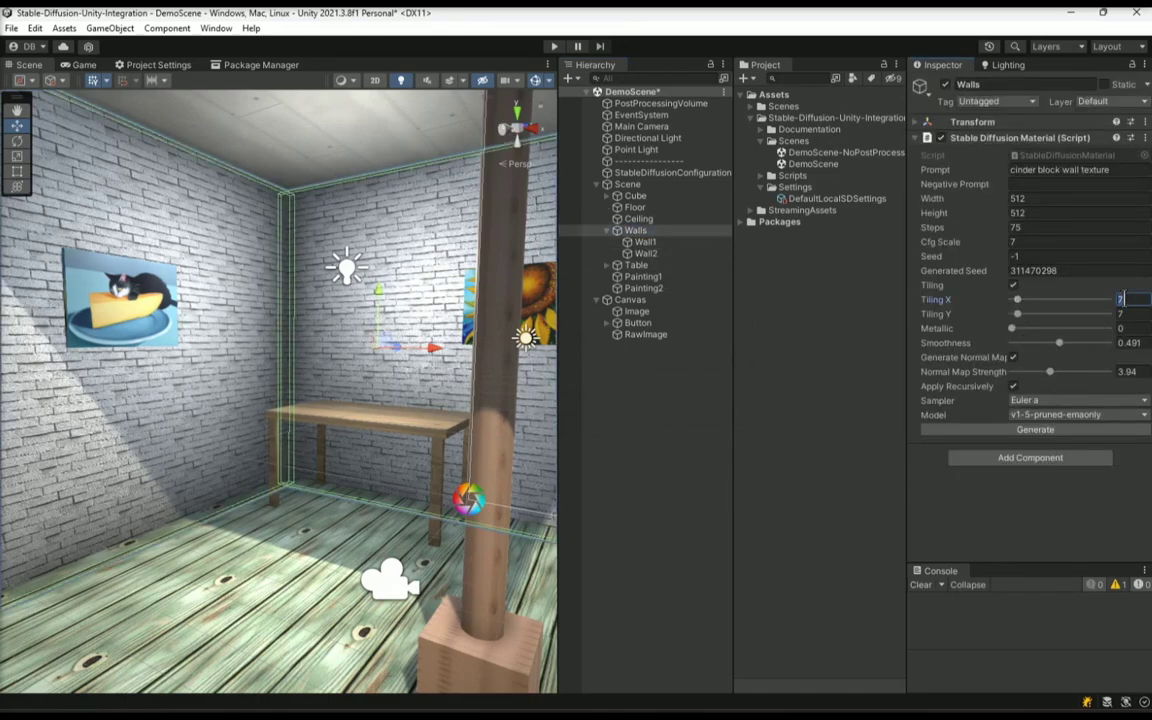
type("5")
key("Tab")
type("5")
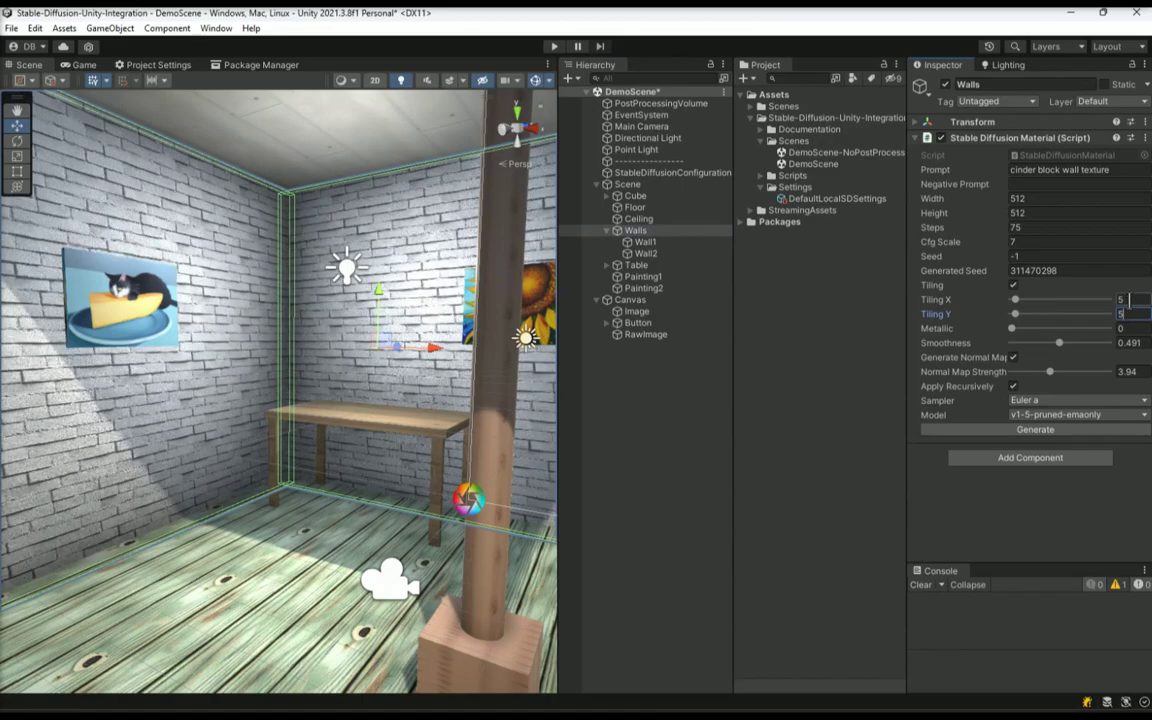
left_click(1130, 299)
type("3")
left_click(1132, 313)
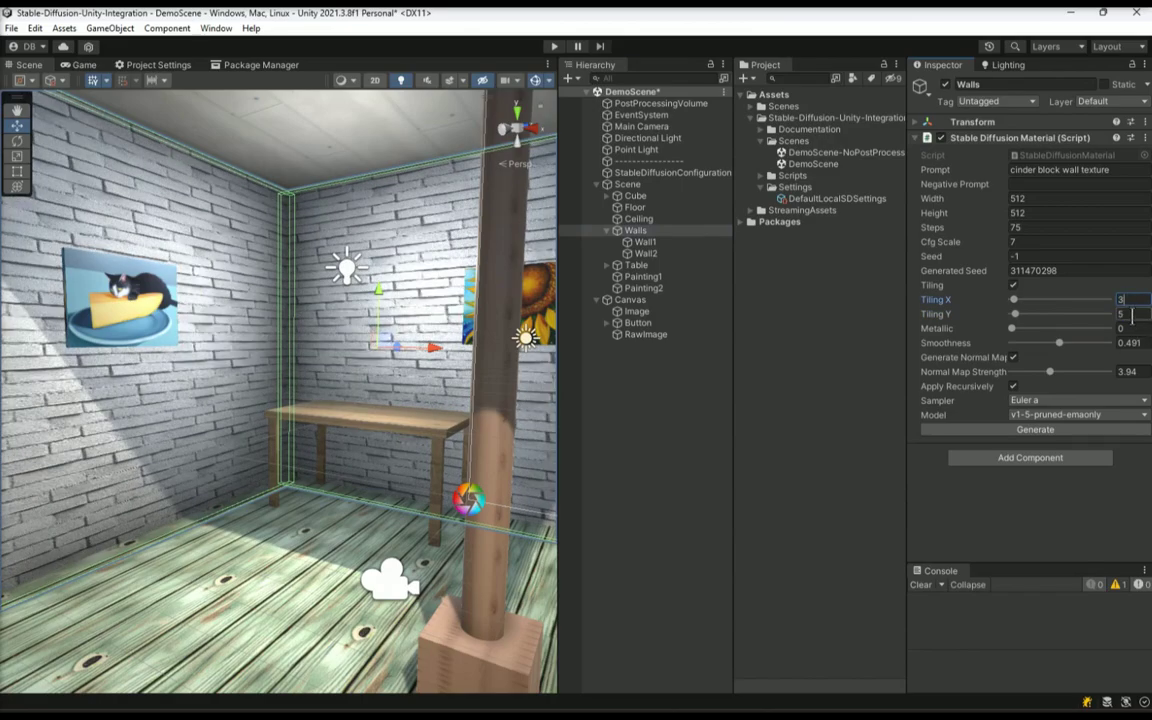
type("3")
right_click_drag(315, 427, 248, 381)
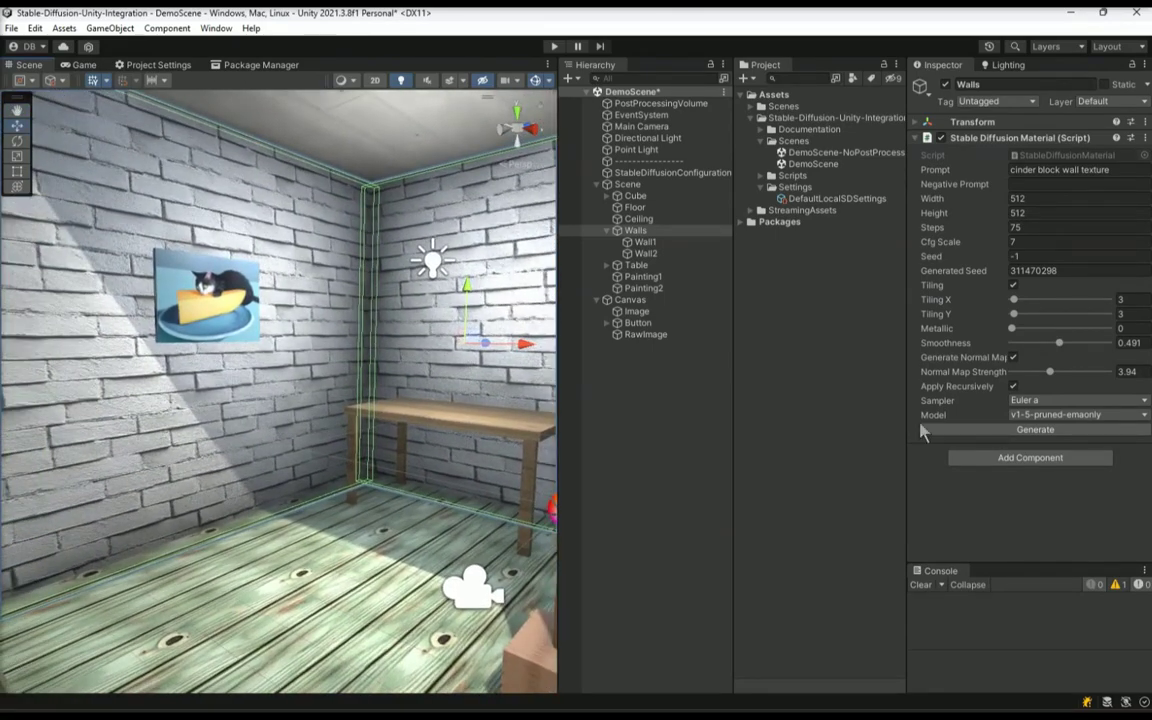
- Adjust the wall material to Smoothness 0.237, Metallic 0.351 and Normal Map Strength 4.24
mouse_move(1059, 343)
left_mouse_down()
mouse_move(1012, 344)
mouse_move(1085, 344)
mouse_move(1034, 344)
mouse_move(1016, 375)
mouse_move(1111, 375)
mouse_move(1039, 374)
mouse_move(1053, 372)
left_mouse_up()
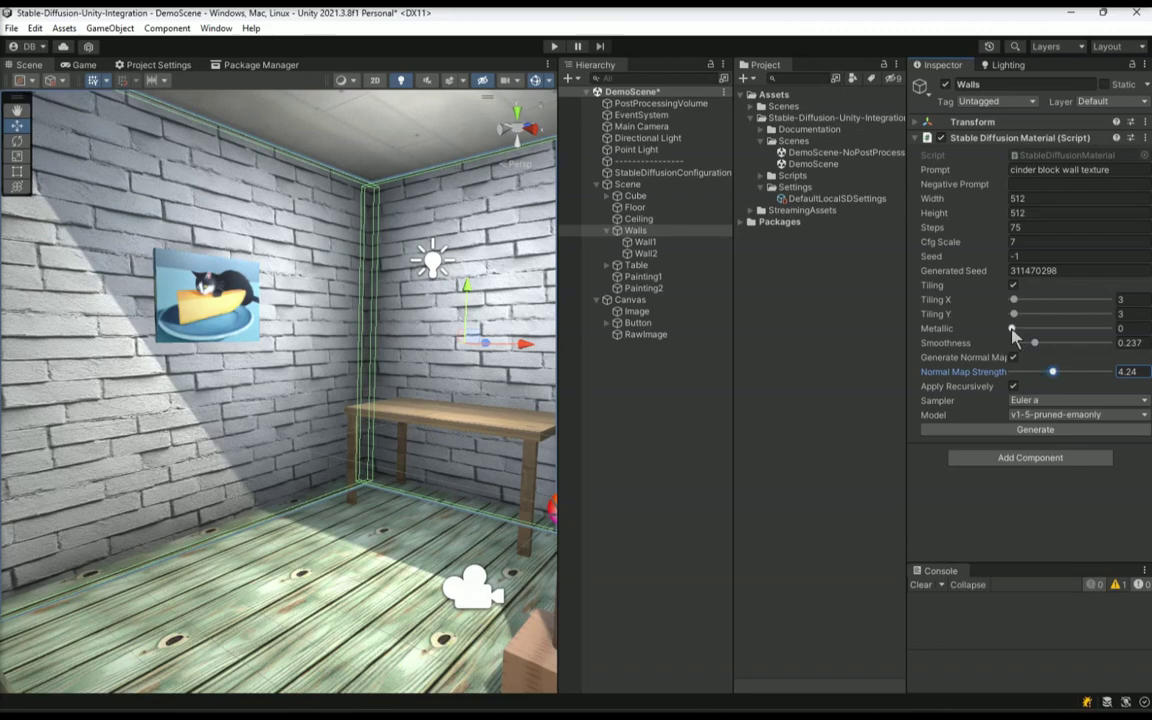
left_click_drag(1012, 328, 1049, 336)
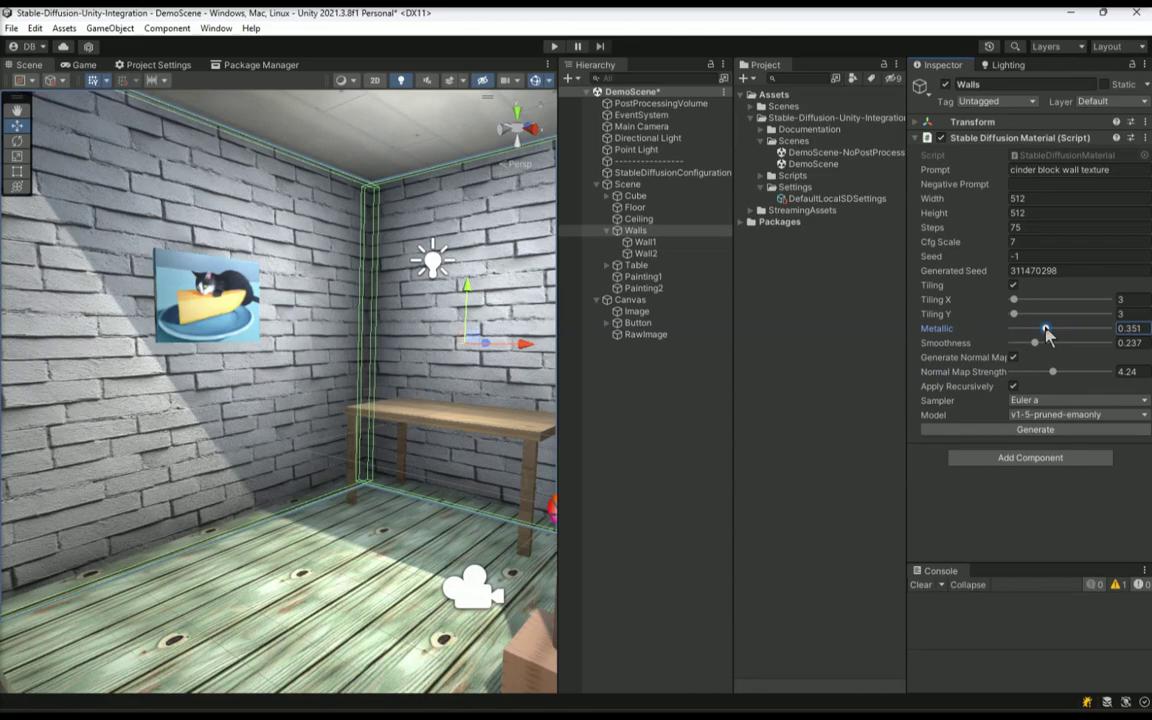
left_click_drag(300, 400, 410, 393, "alt")
- Browse the Canvas children (Image, Button and its Image) and switch to the Game view
left_click(630, 299)
left_click(635, 311)
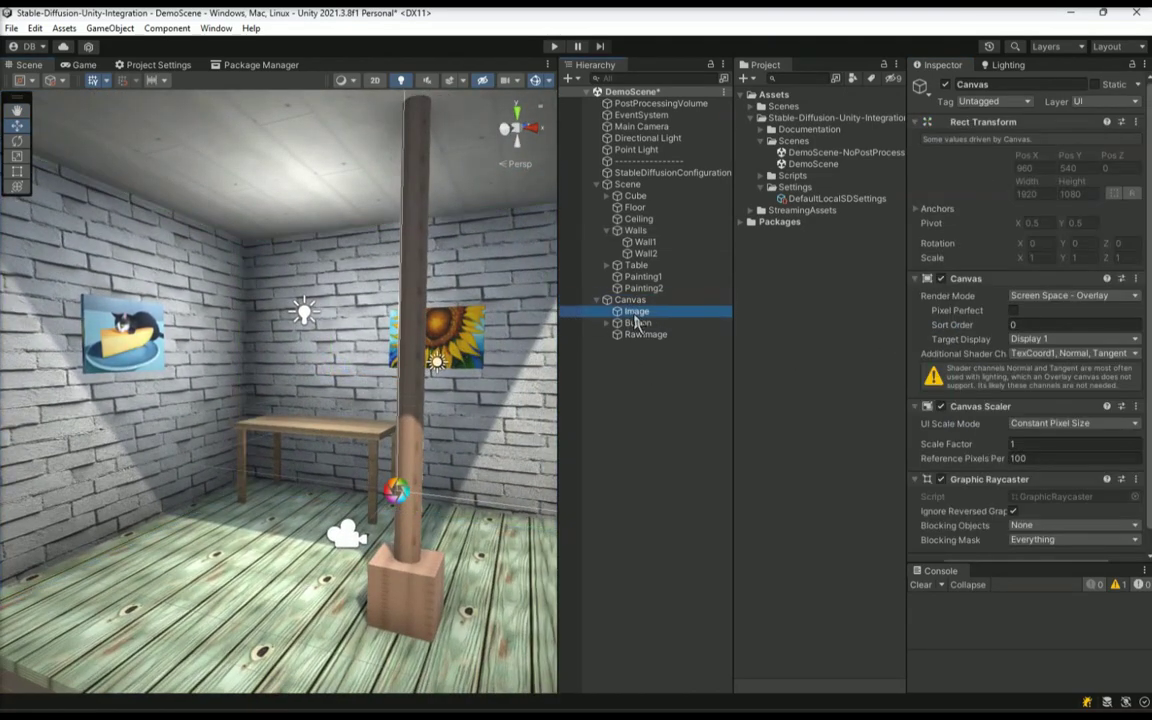
left_click(635, 323)
left_click(606, 323)
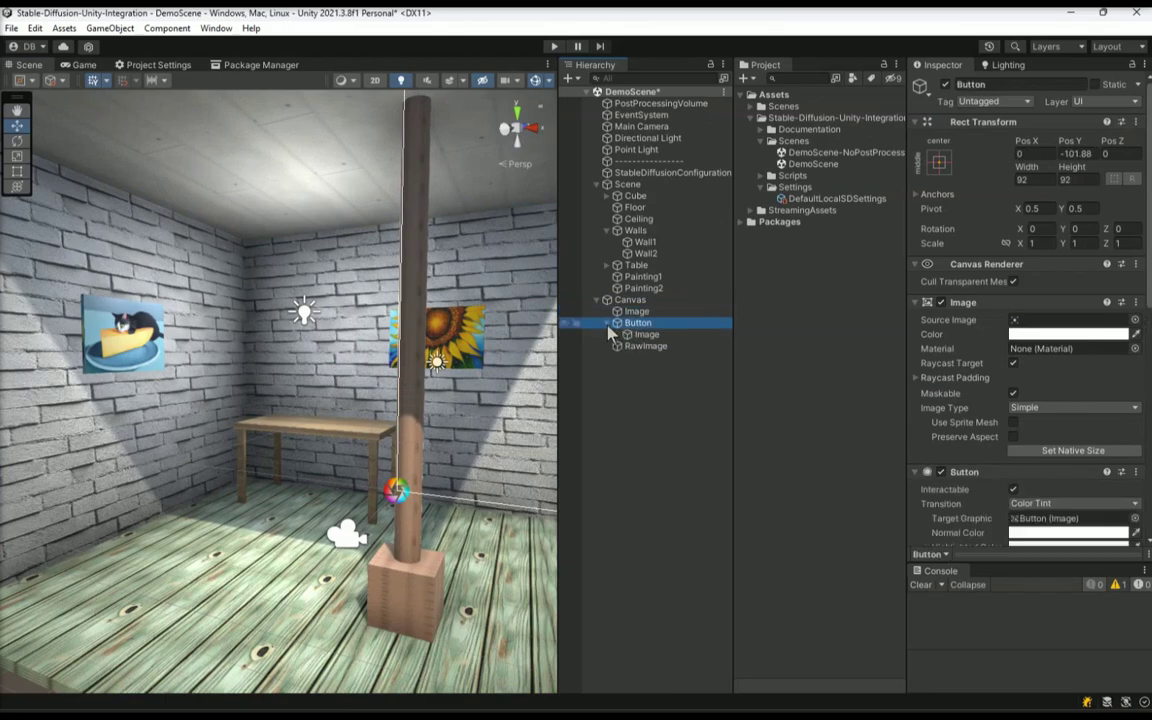
left_click(640, 335)
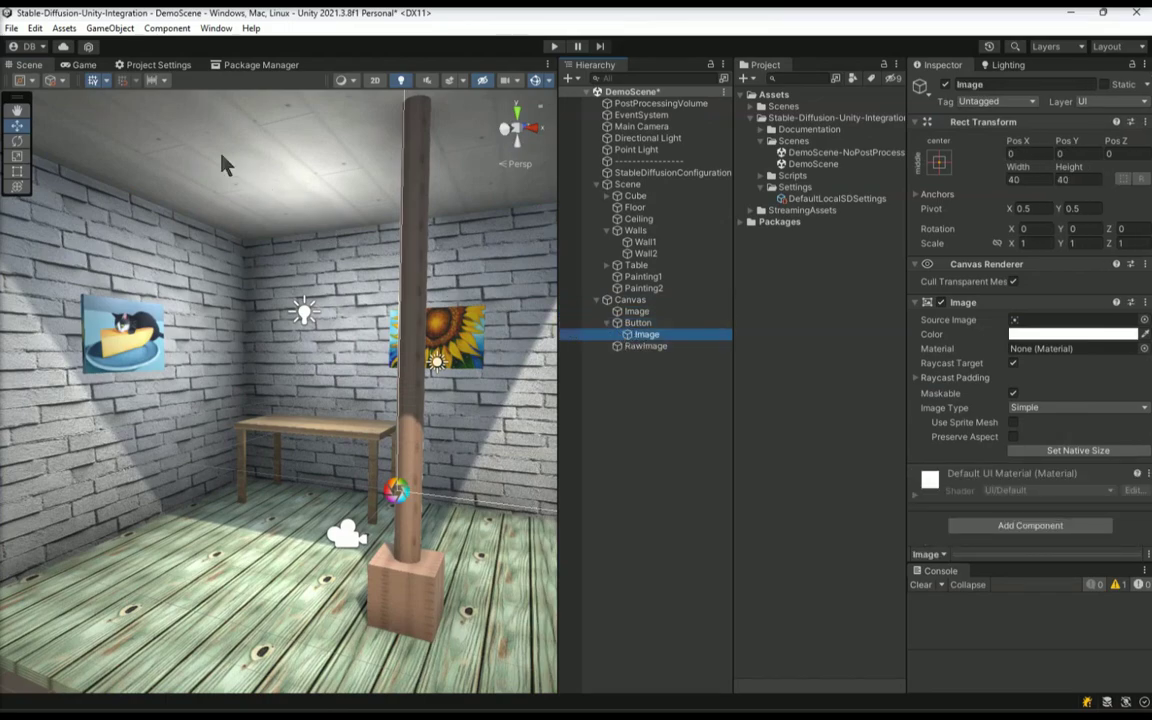
left_click(84, 65)
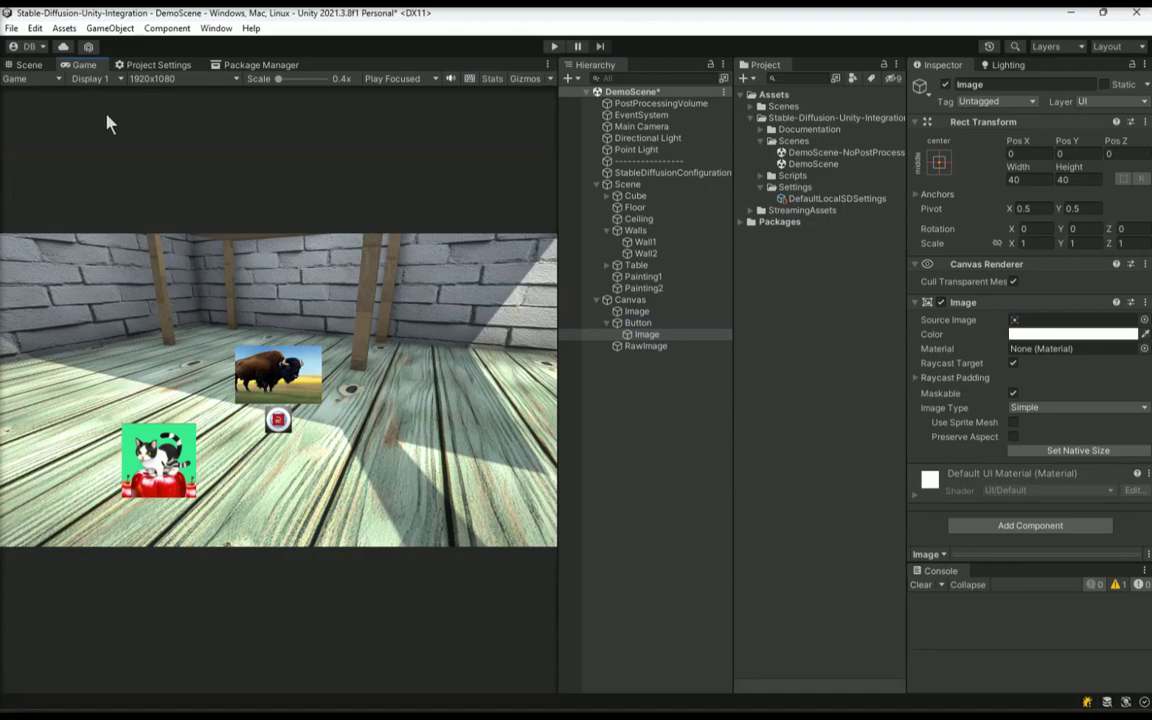
- Toggle the Canvas Image off and back on to hide and restore the cat picture
left_click(637, 323)
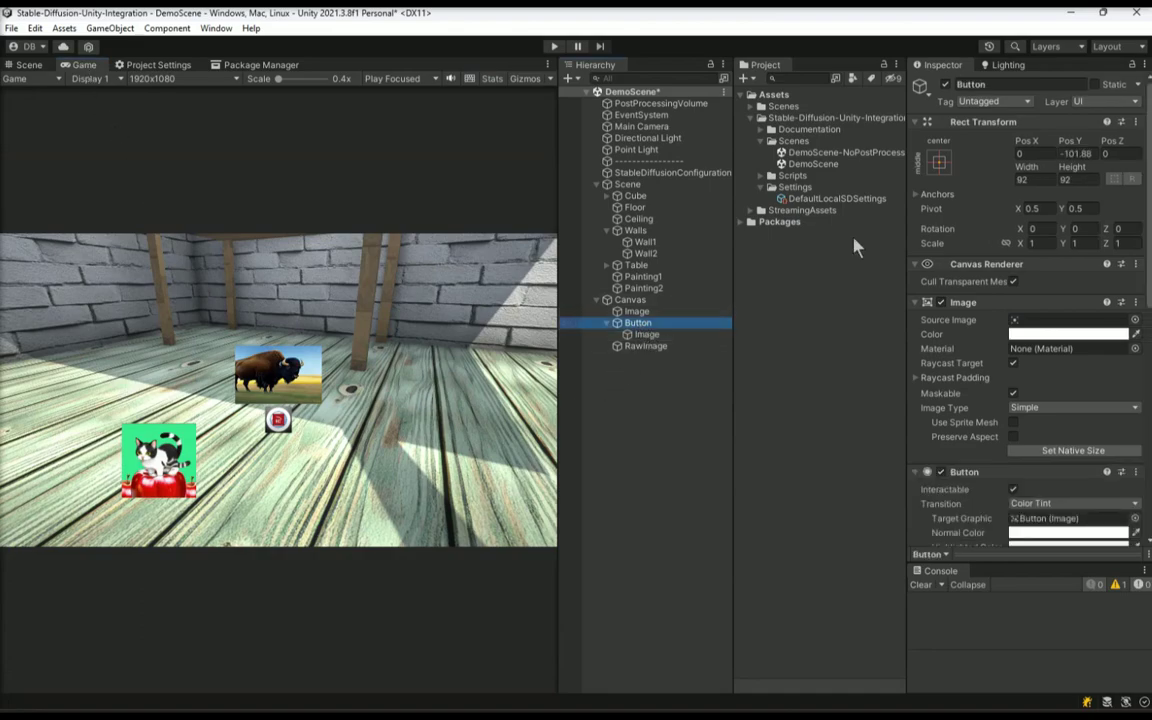
left_click(947, 90)
left_click(637, 311)
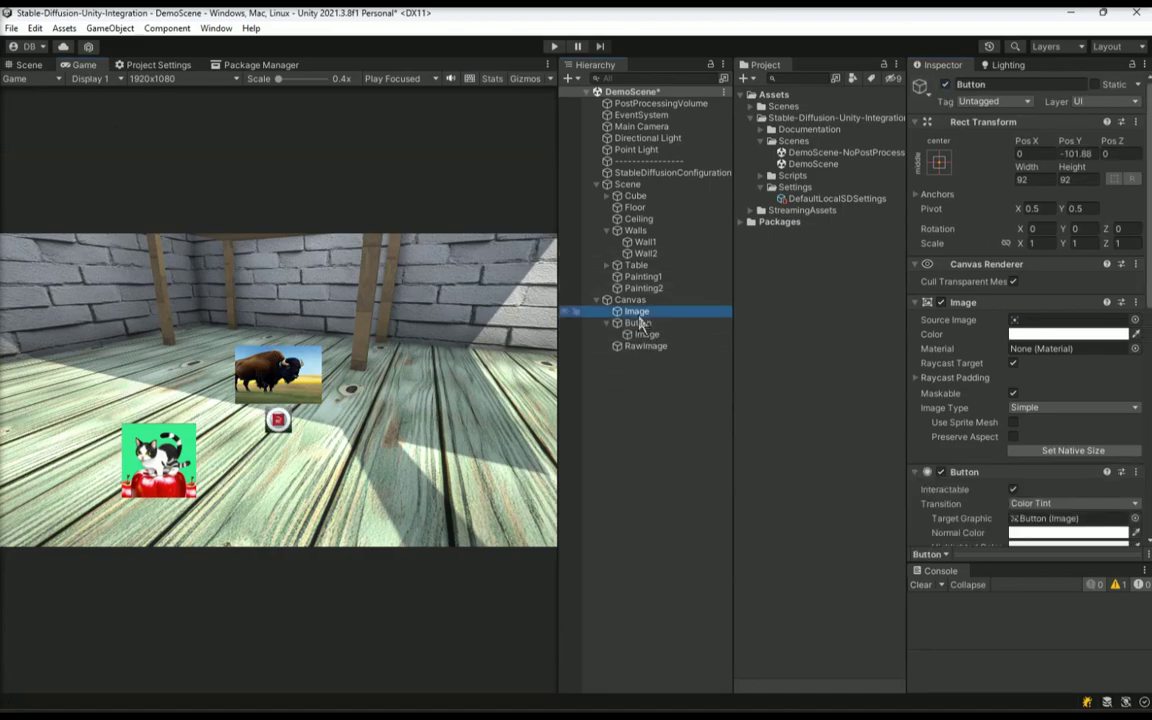
left_click(945, 86)
left_click(945, 86)
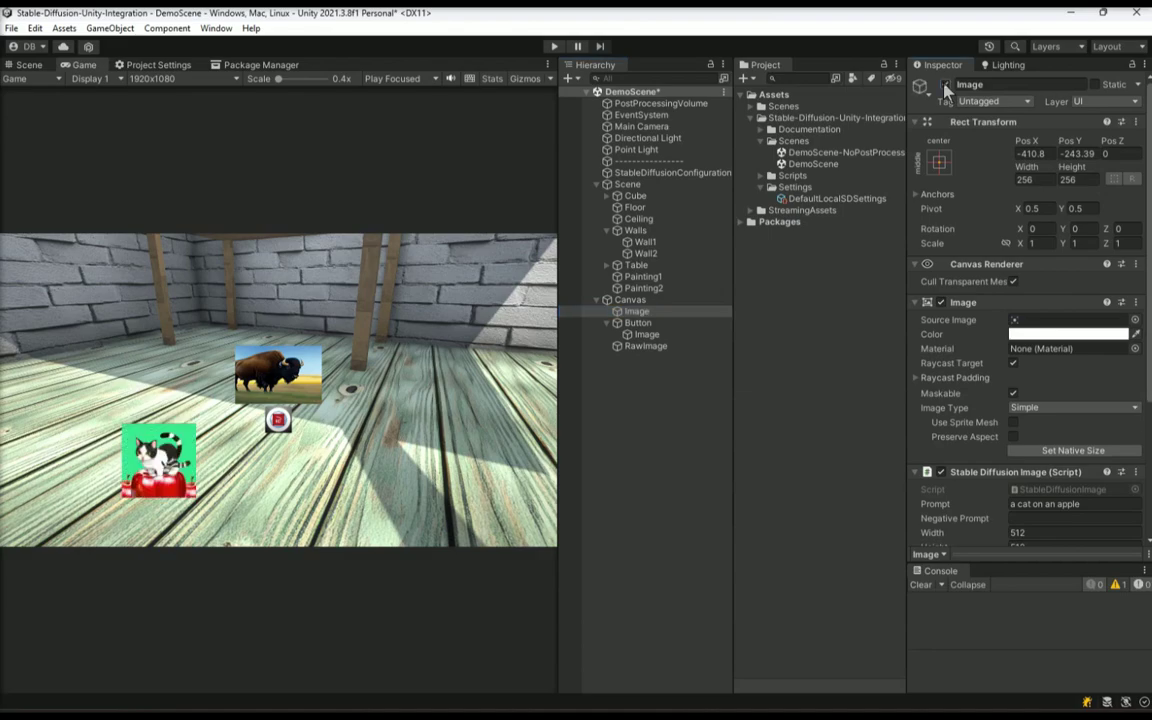
- Set the Image's Stable Diffusion model to v1-5-pruned-emaonly, then inspect the RawImage's prompt
scroll(1005, 417, "down", 5)
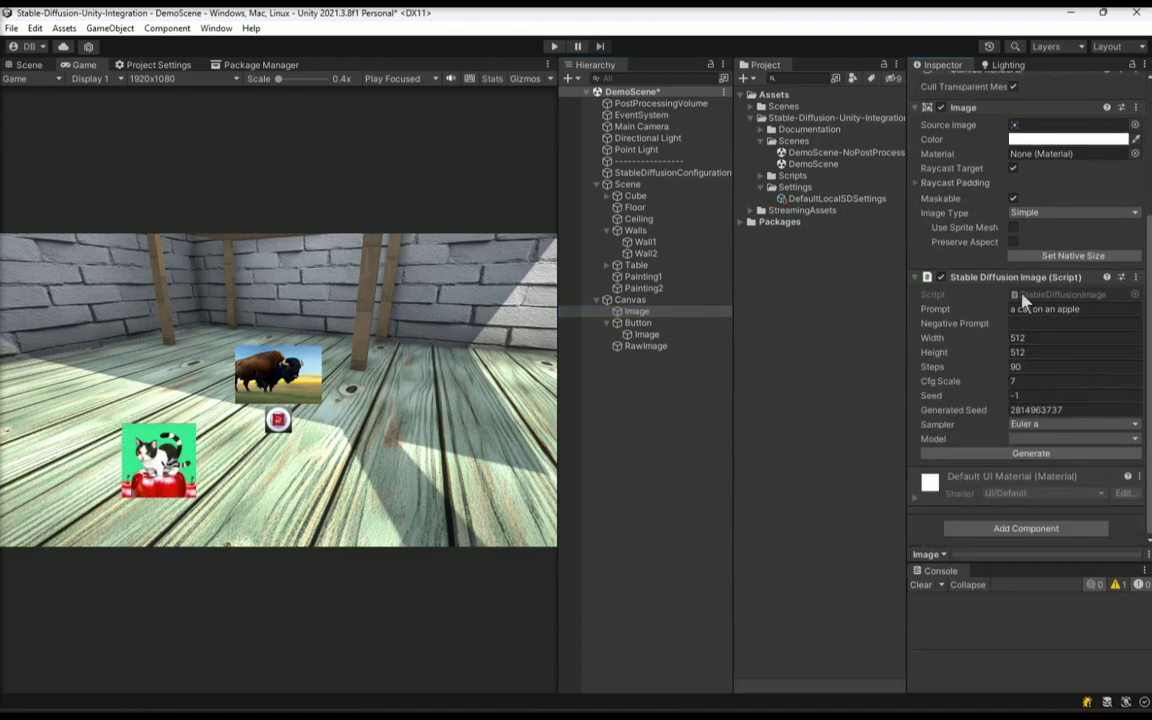
left_click_drag(1045, 309, 1080, 309)
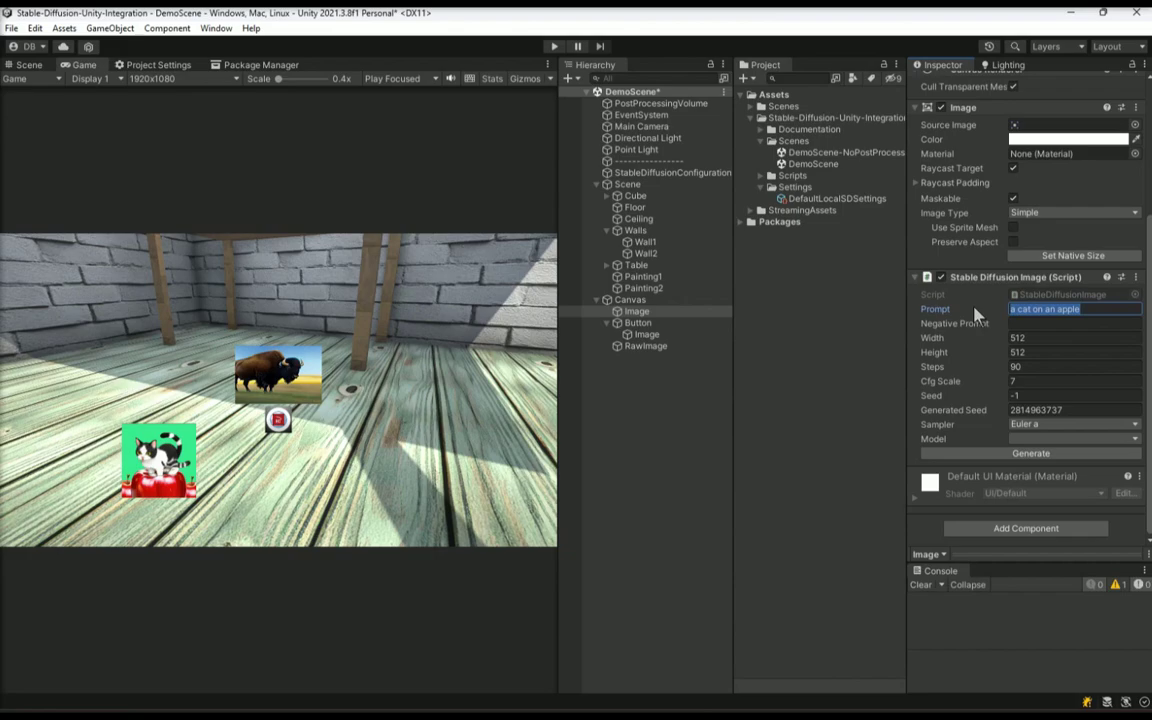
left_click(1016, 439)
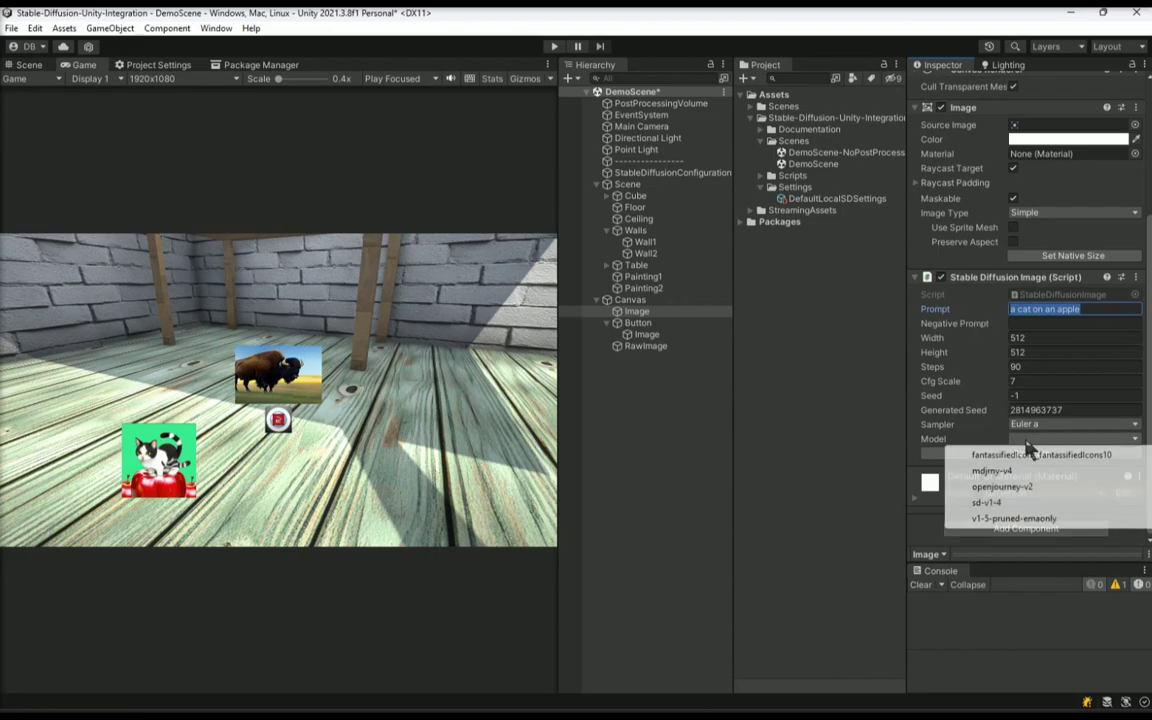
left_click(1011, 522)
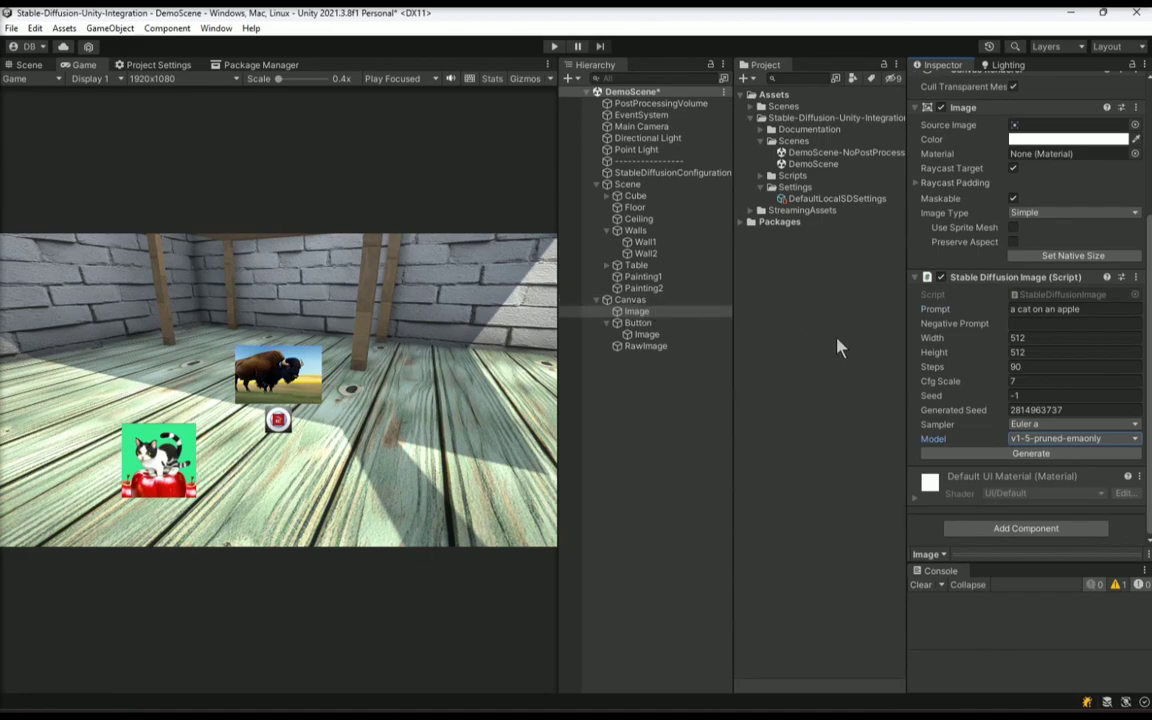
left_click(641, 334)
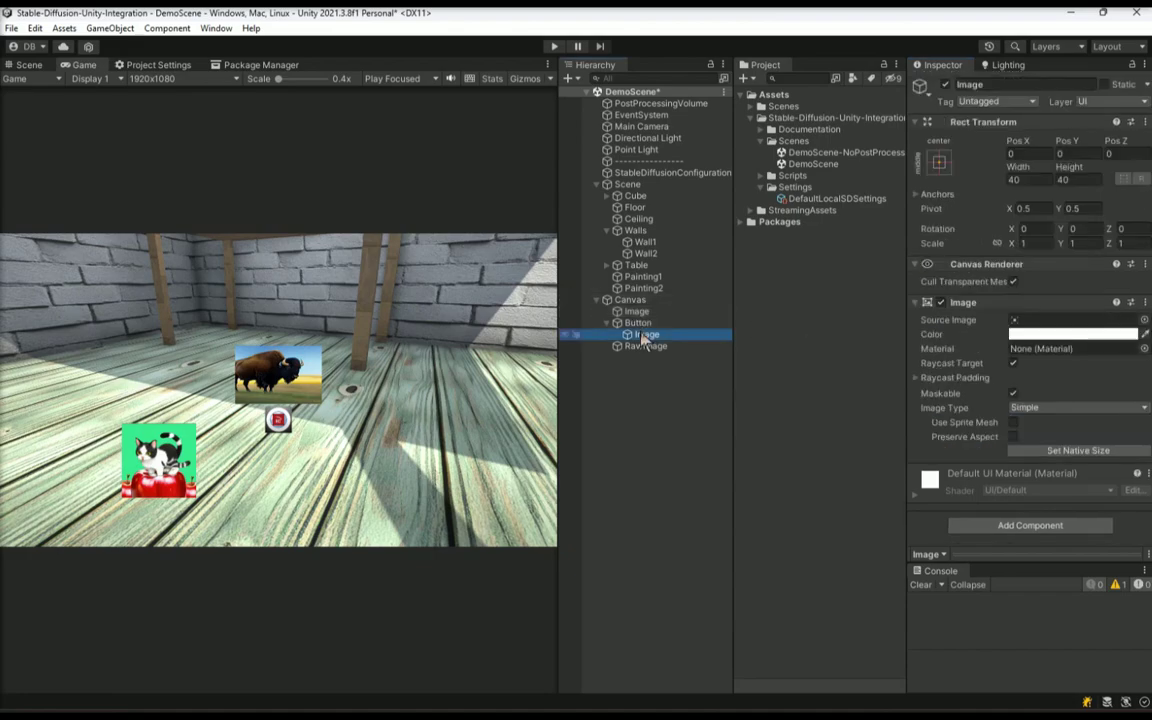
left_click(641, 347)
scroll(1040, 380, "down", 3)
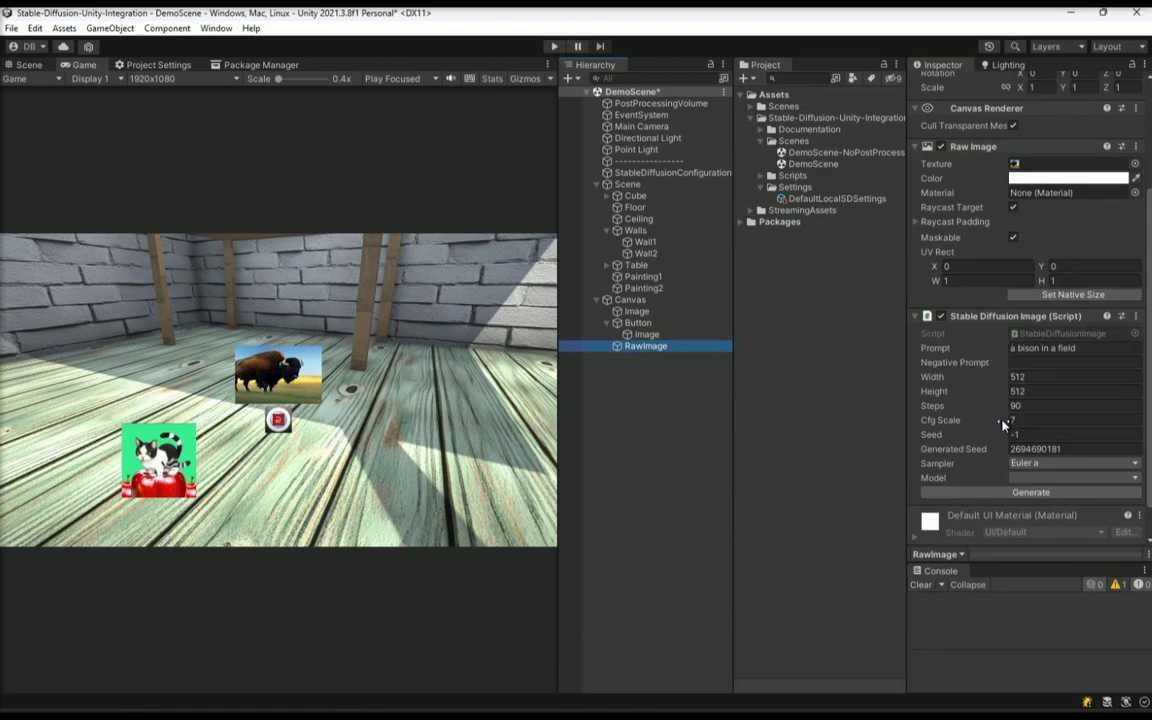
- Create a new 3D Cube at the scene root from the Hierarchy context menu
left_click(650, 391)
right_click(621, 373)
mouse_move(630, 568)
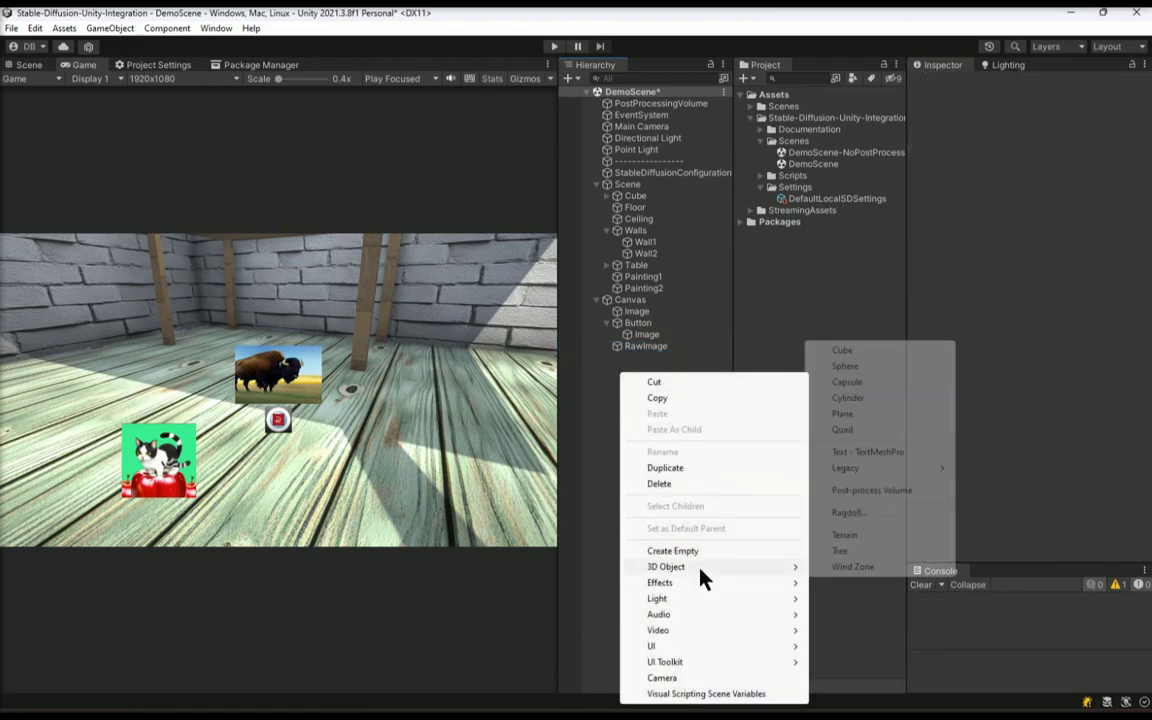
left_click(822, 352)
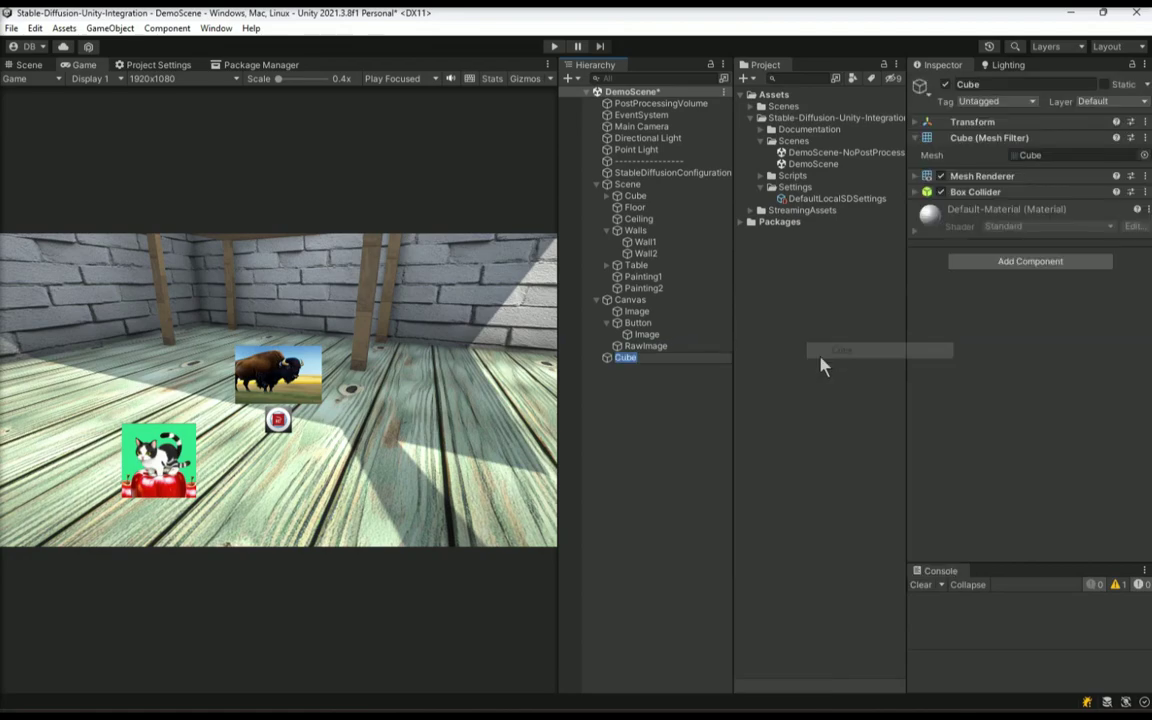
- Add a Stable Diffusion Material component to the cube, then view the GitHub repository page
left_click(1000, 262)
left_click(1013, 343)
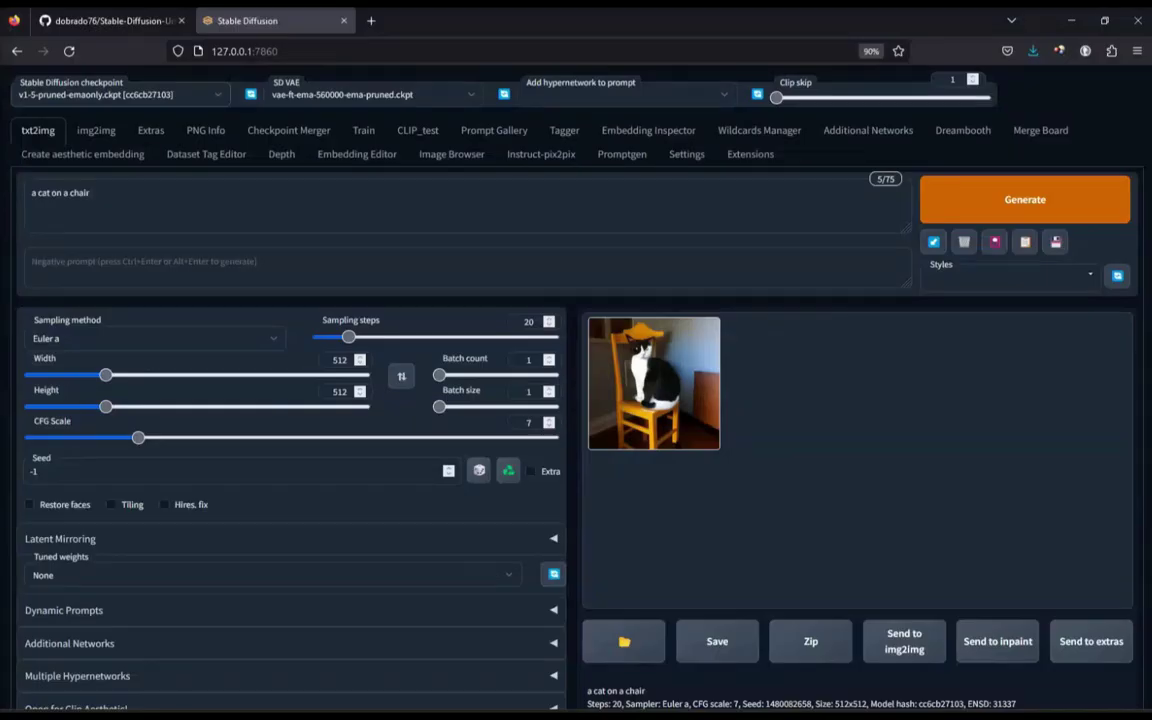
left_click(105, 21)
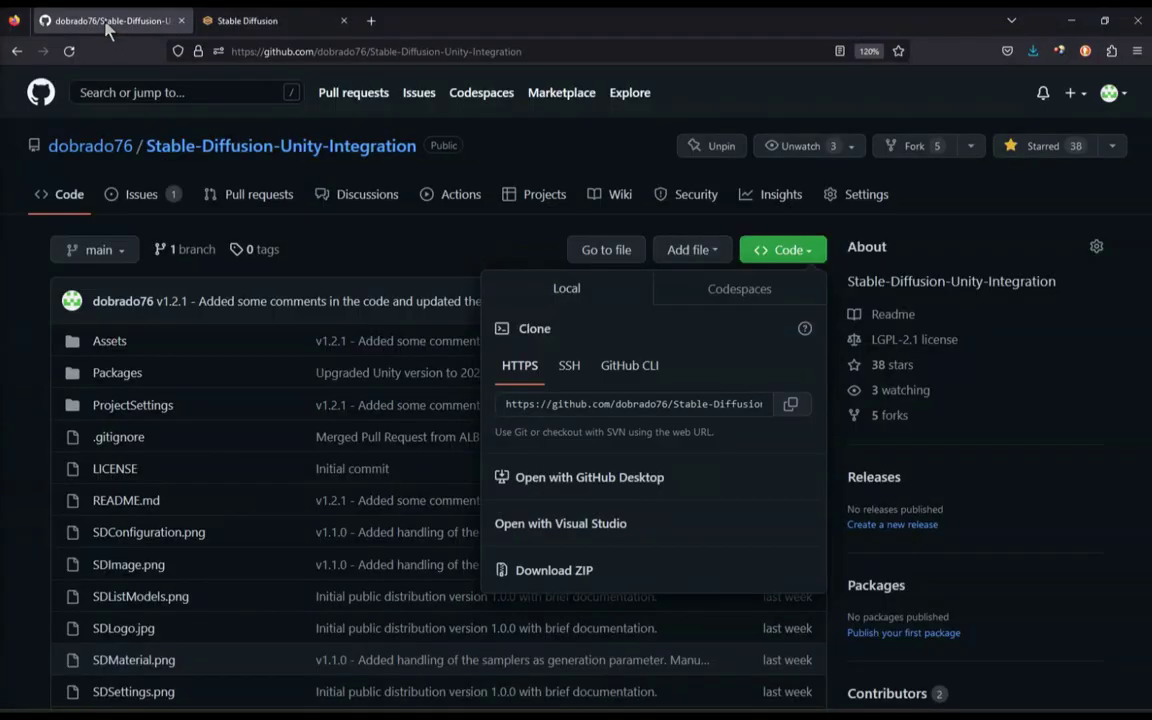